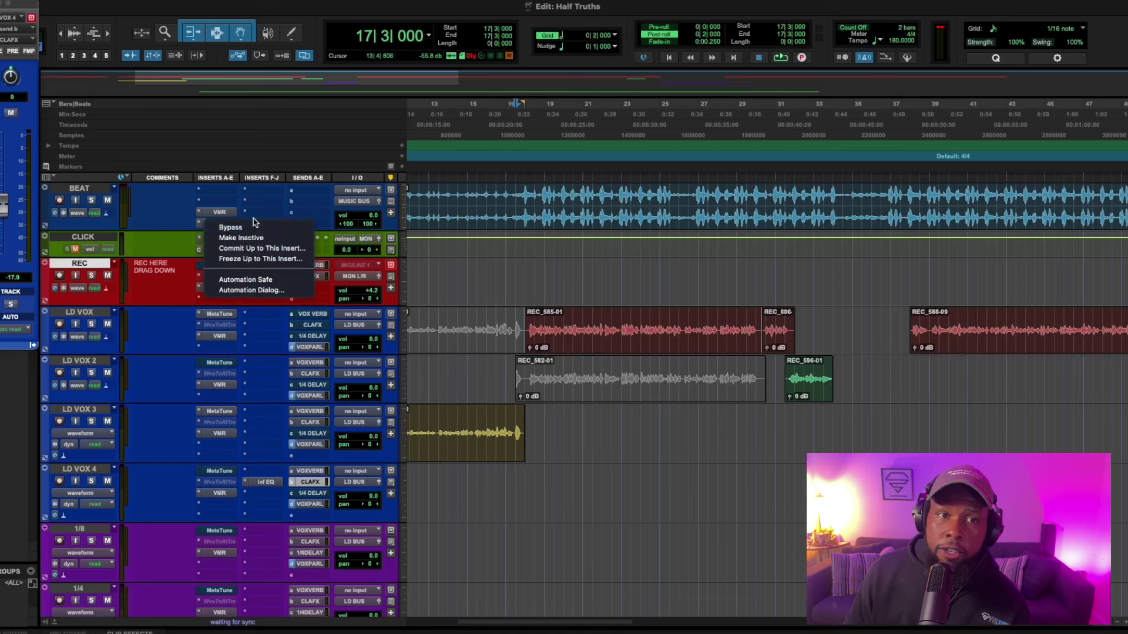
Step: Open the BEAT track's Virtual Mix Rack and remove the Revival and FG-S modules, keeping the Virtual Channel
left_click(227, 229)
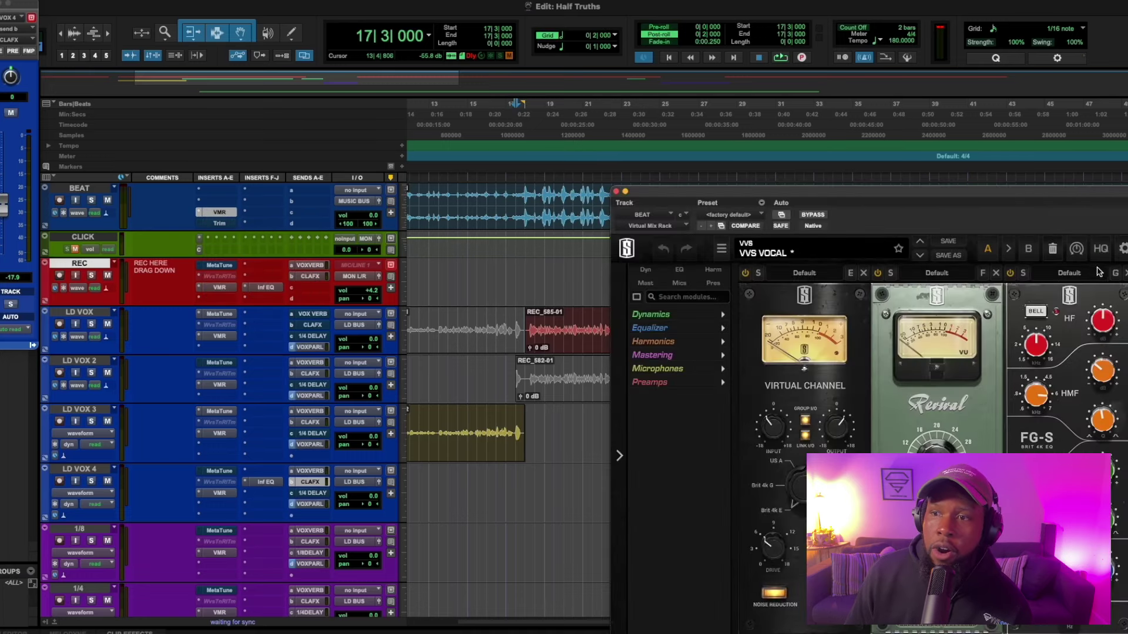
left_click(1124, 273)
left_click(995, 273)
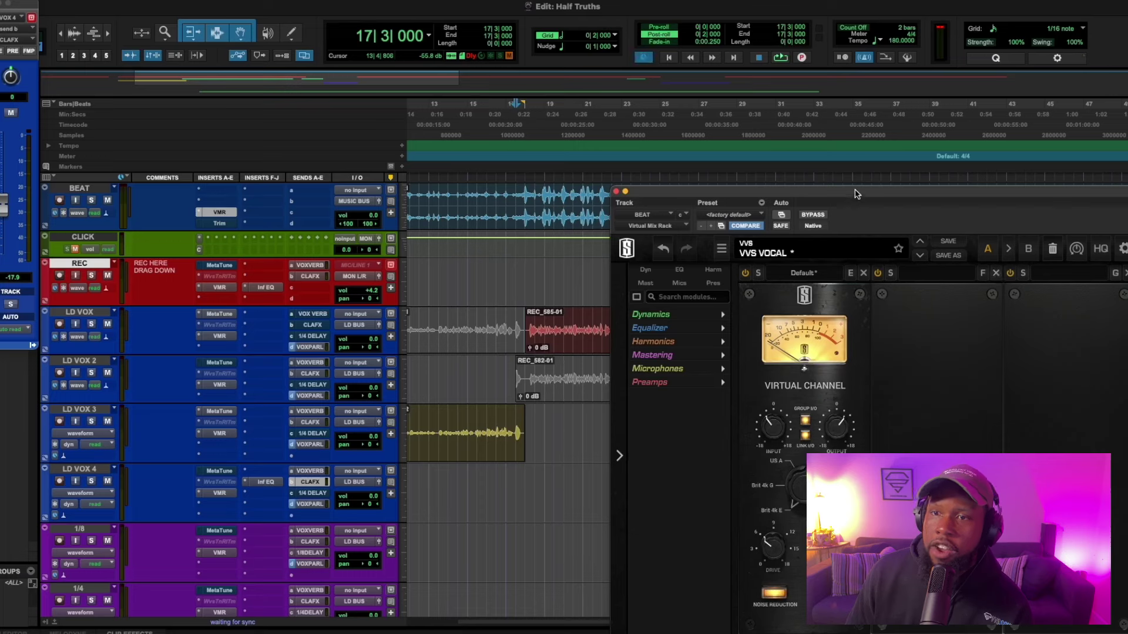
left_click_drag(856, 194, 561, 5)
left_click_drag(552, 244, 541, 247)
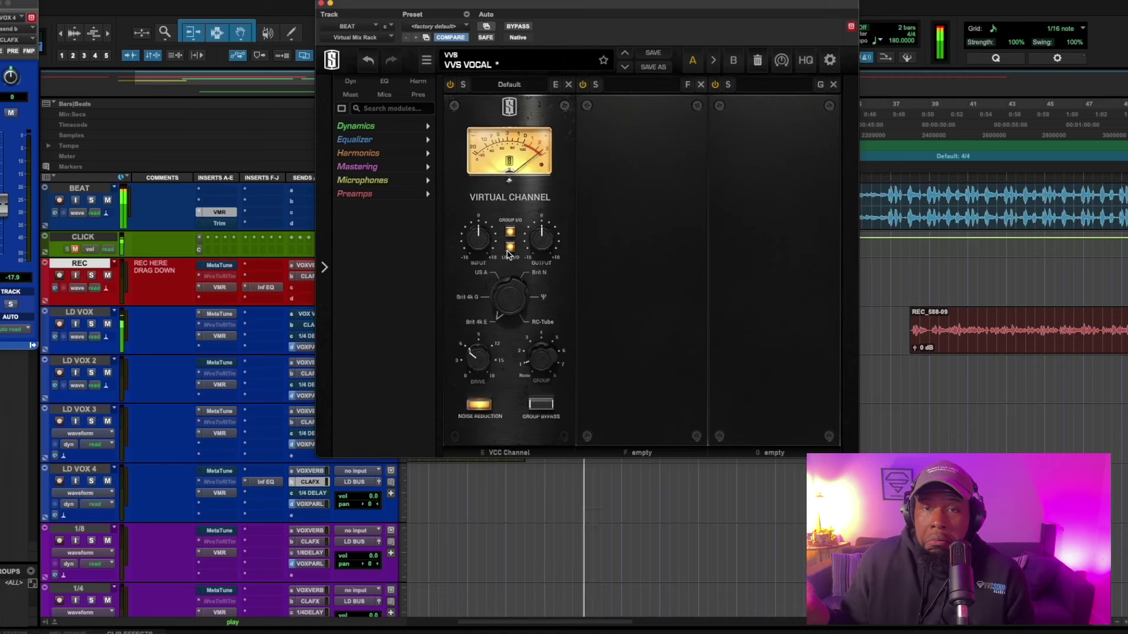
Step: Play back the beat through the Virtual Channel, stop playback, and close the BEAT track's rack
key("space")
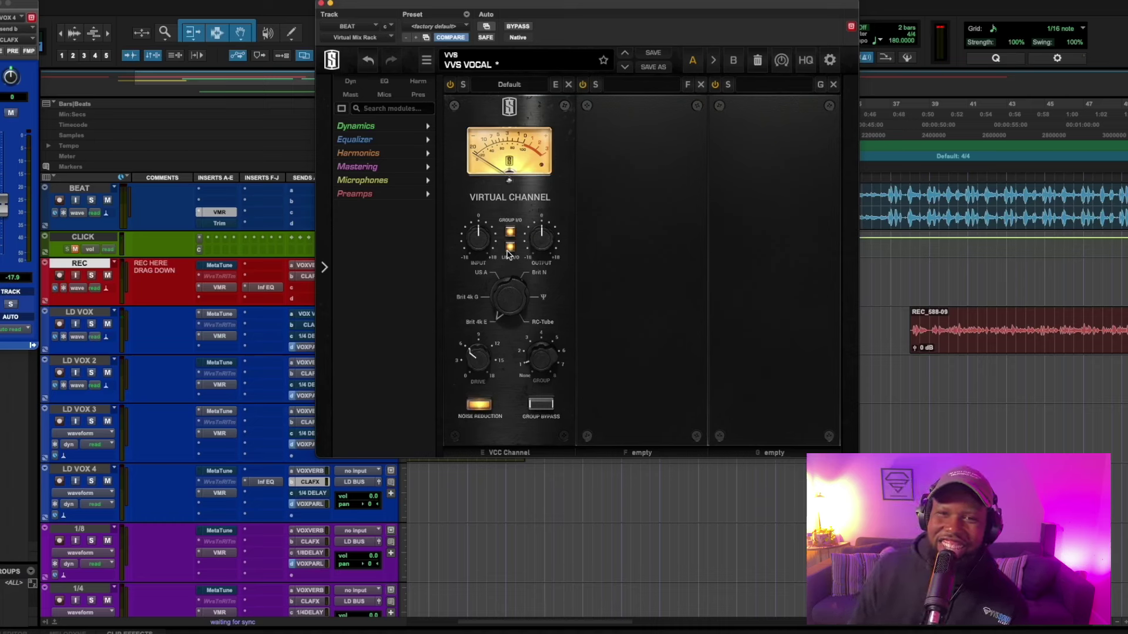
key("space")
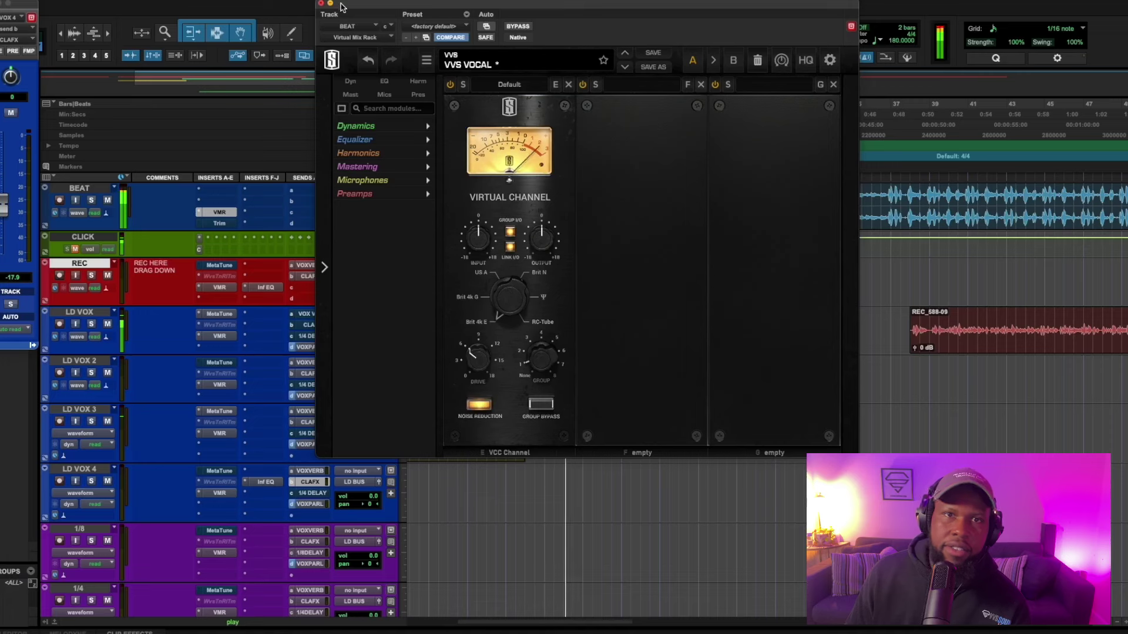
left_click_drag(342, 7, 606, 35)
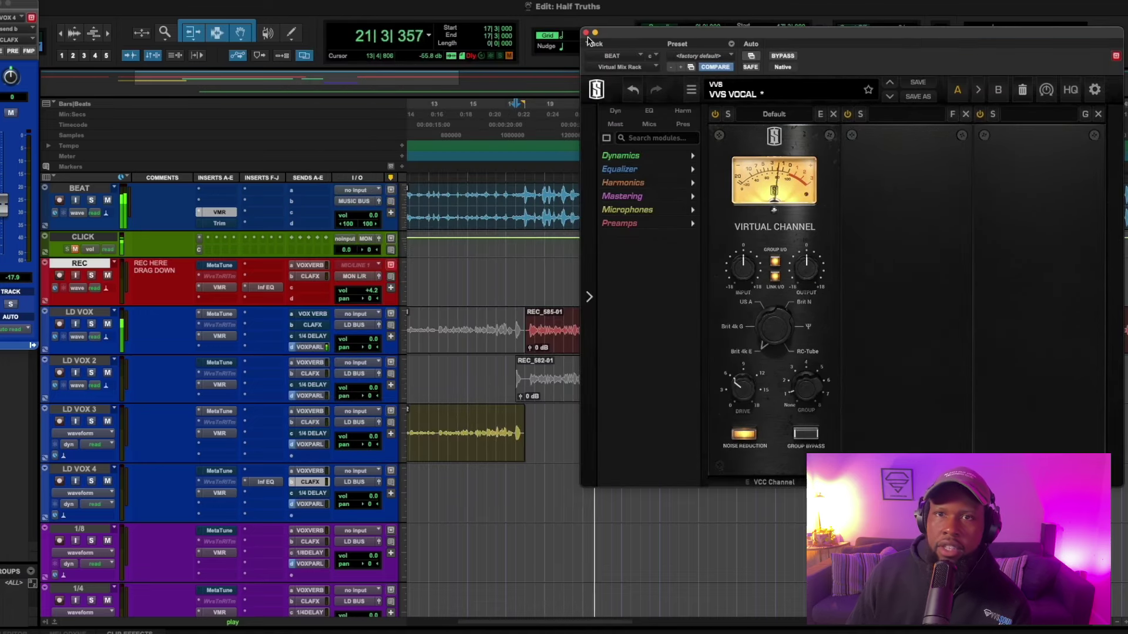
key("space")
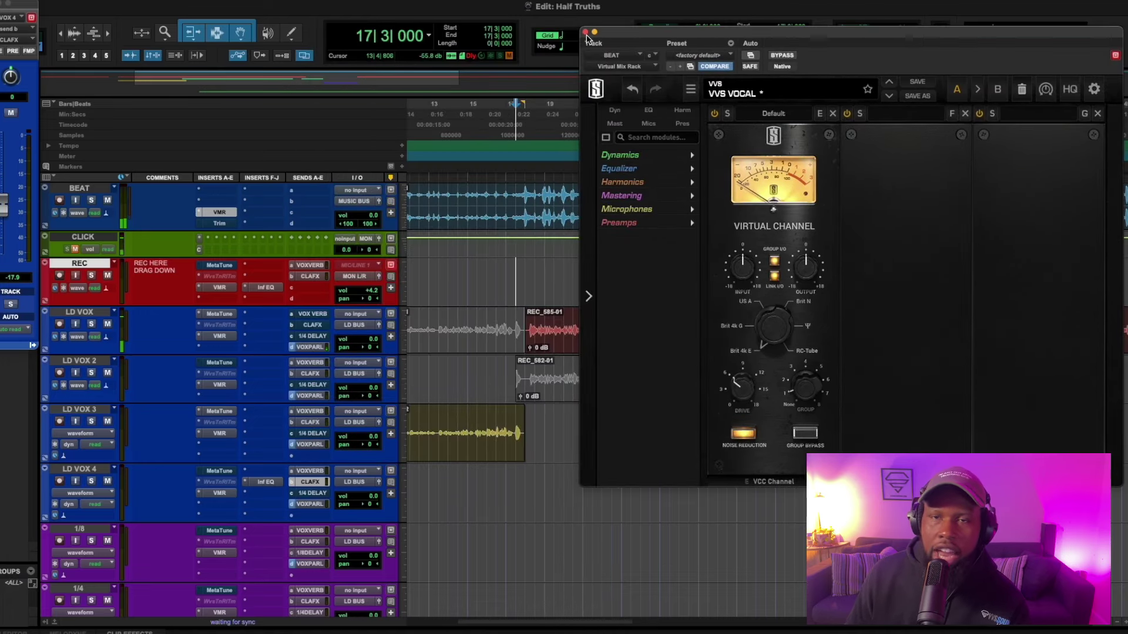
left_click(585, 32)
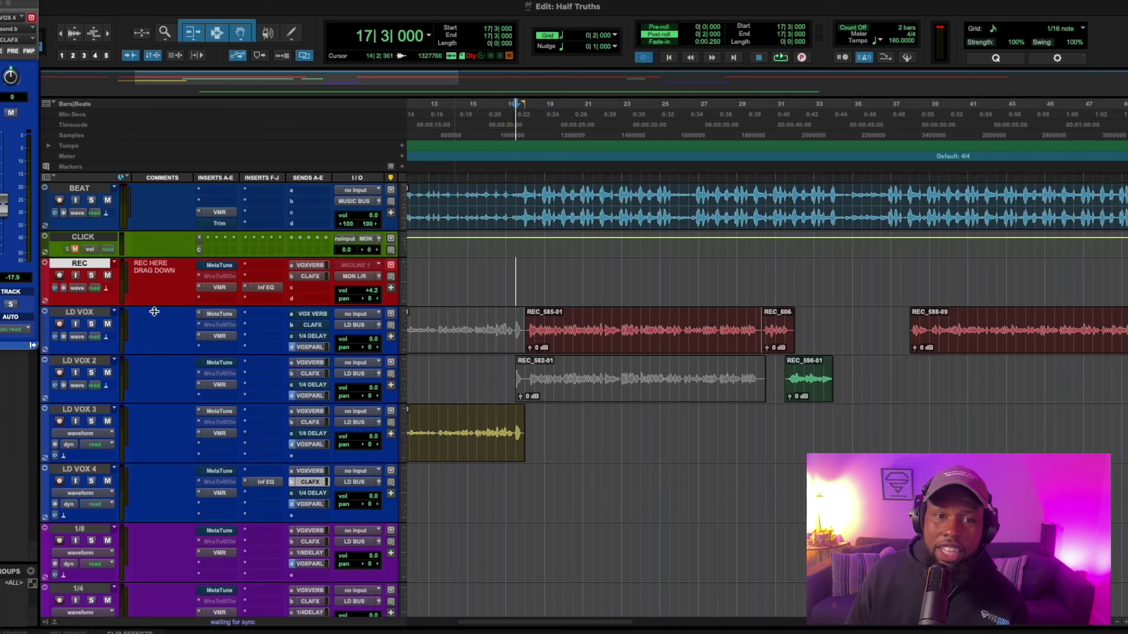
Step: Open the LD VOX track's Virtual Mix Rack, listen to its microphone and Virtual Channel modules, and close it
left_click(216, 338)
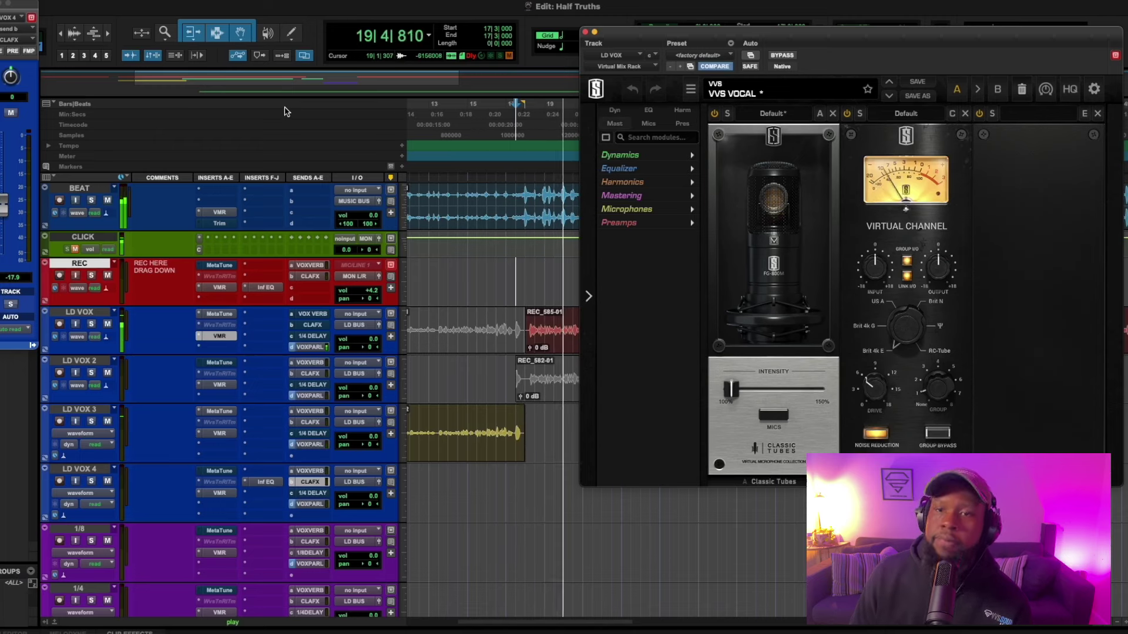
key("space")
left_click(586, 33)
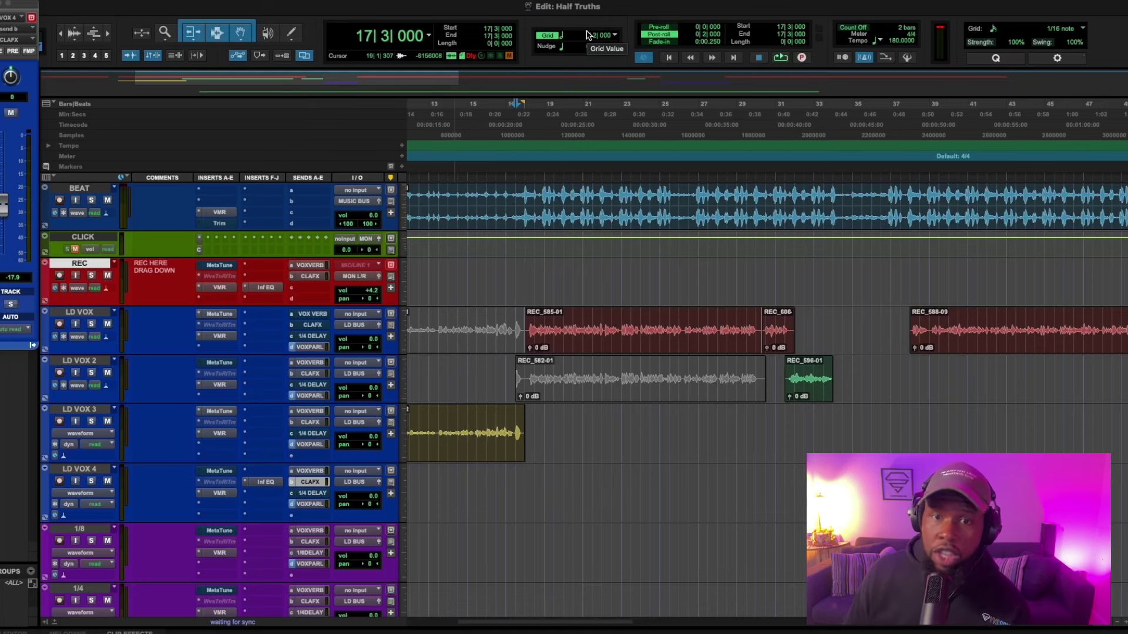
Step: Open the LD BUS track's Virtual Mix Rack and add the FG-116 compressor after the Virtual Mixbuss
scroll(304, 301, "down", 5)
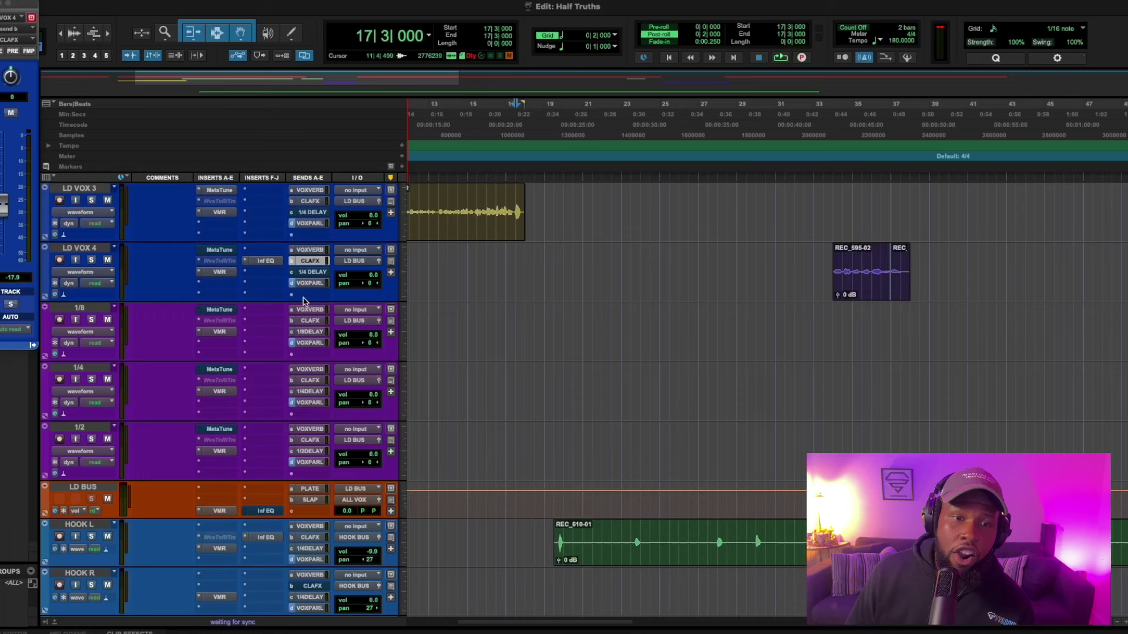
left_click(222, 509)
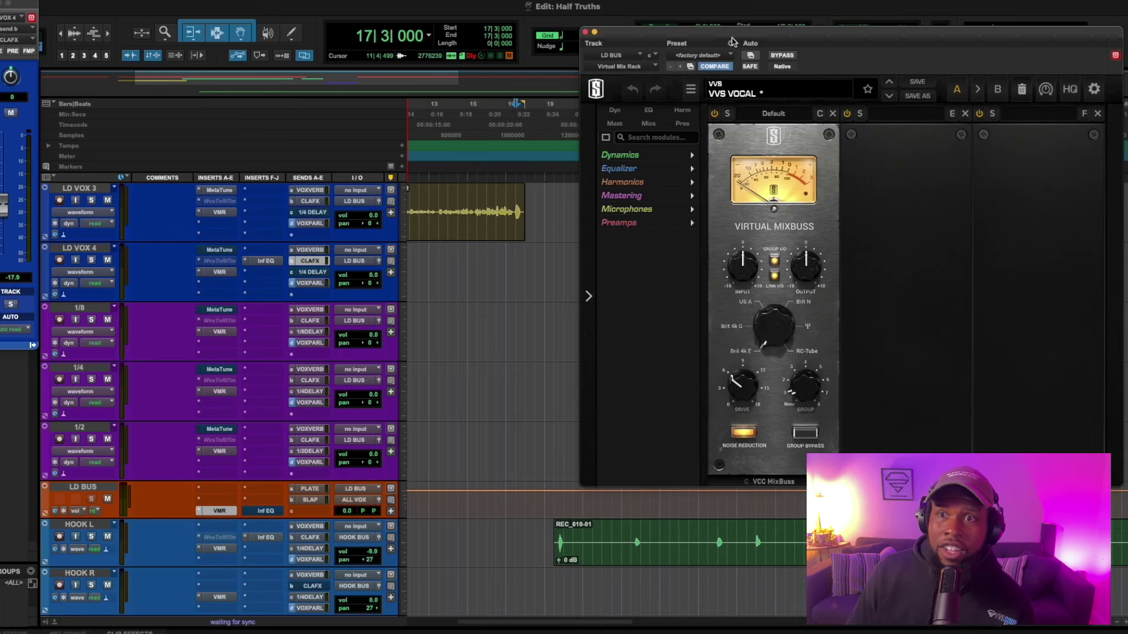
left_click_drag(739, 33, 438, 91)
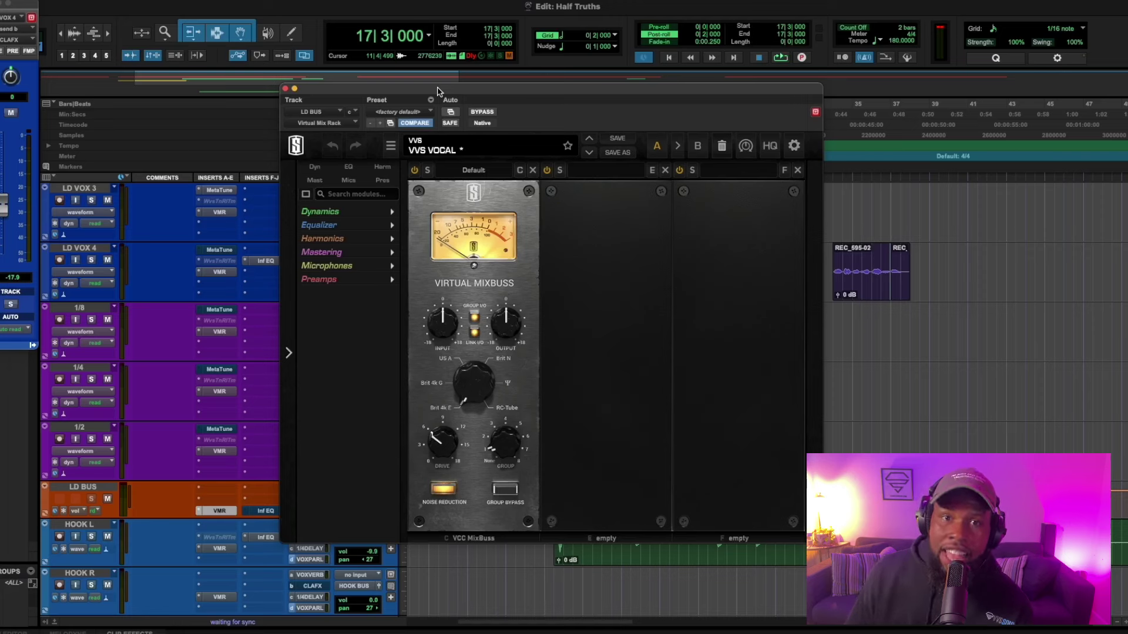
left_click(360, 214)
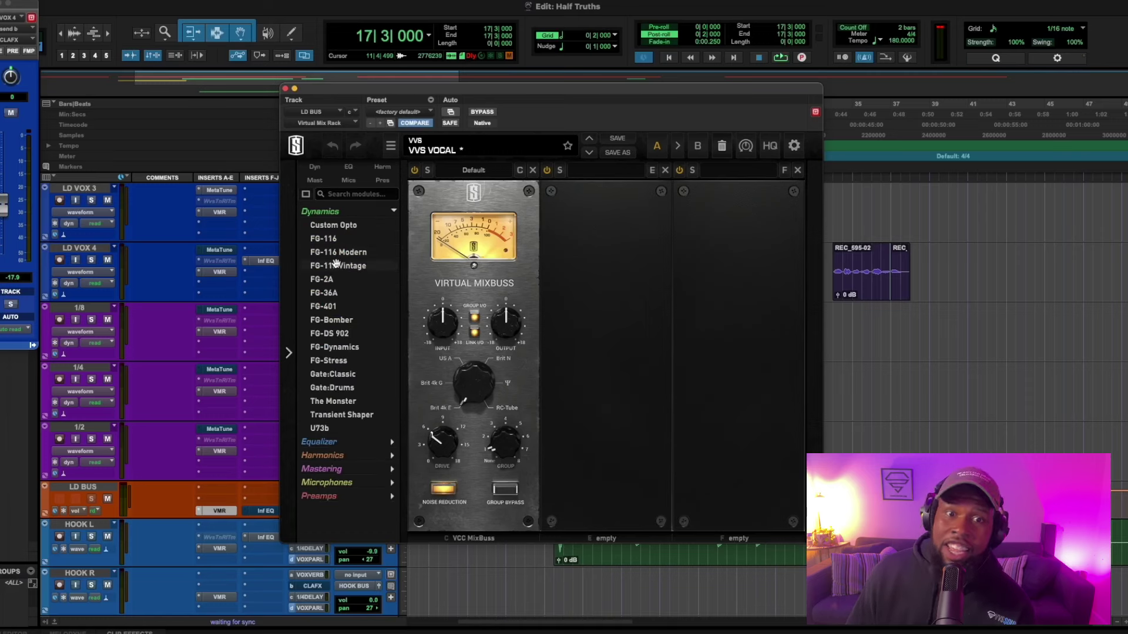
double_click(328, 242)
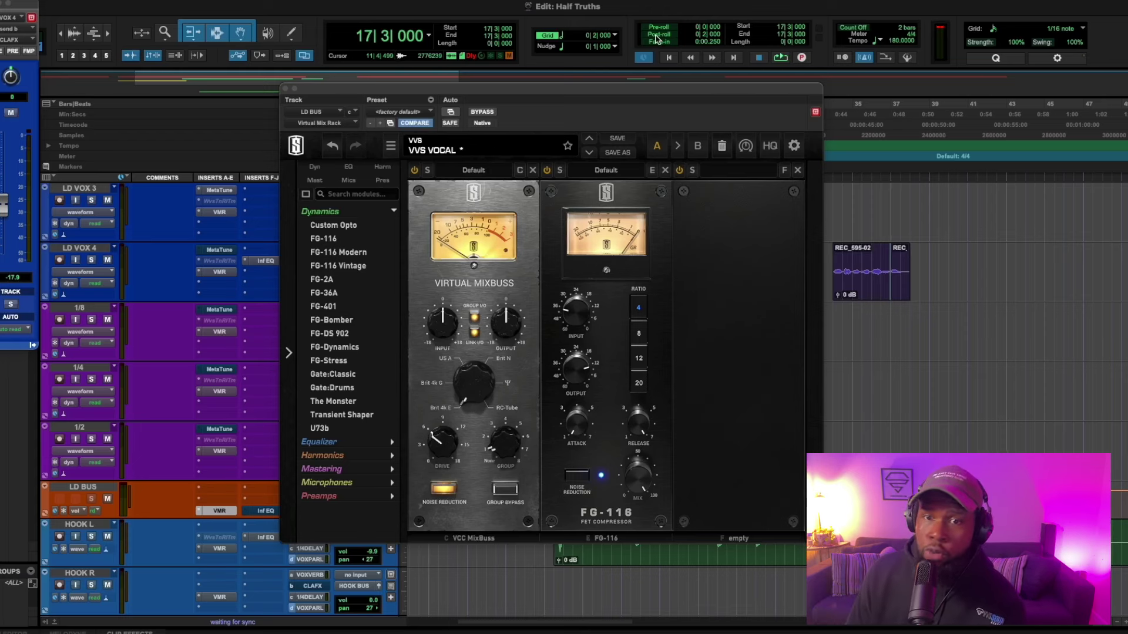
Step: During playback, set the FG-116 compressor's input to about -24.7 dB and its output to about -17.4 dB
key("space")
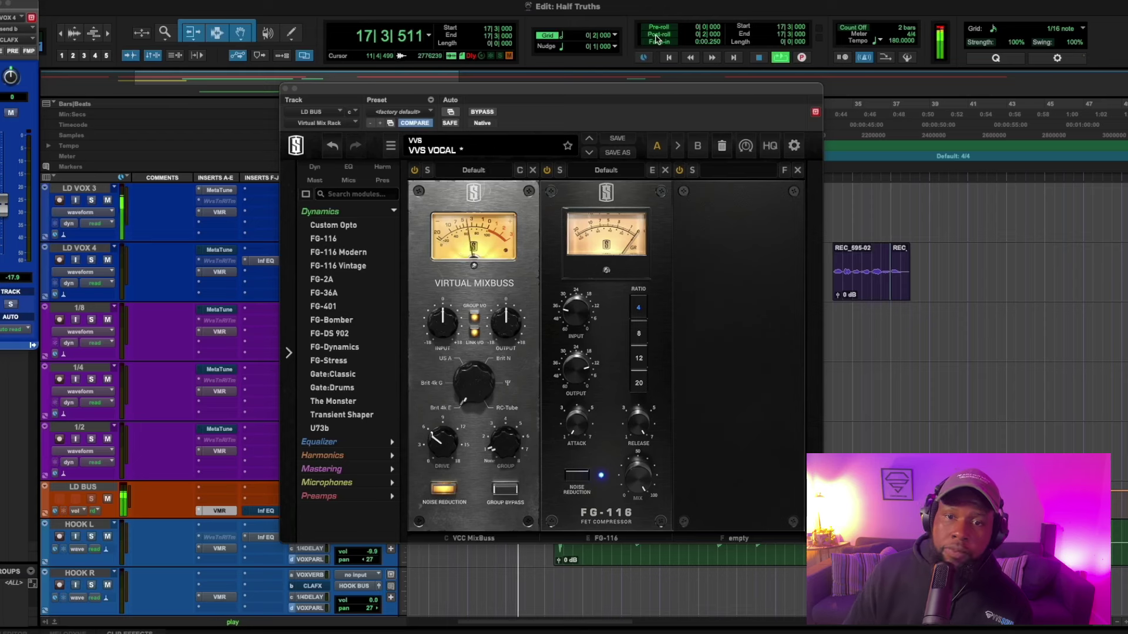
left_click(586, 288)
left_click_drag(587, 288, 586, 299)
left_click_drag(577, 376, 578, 392)
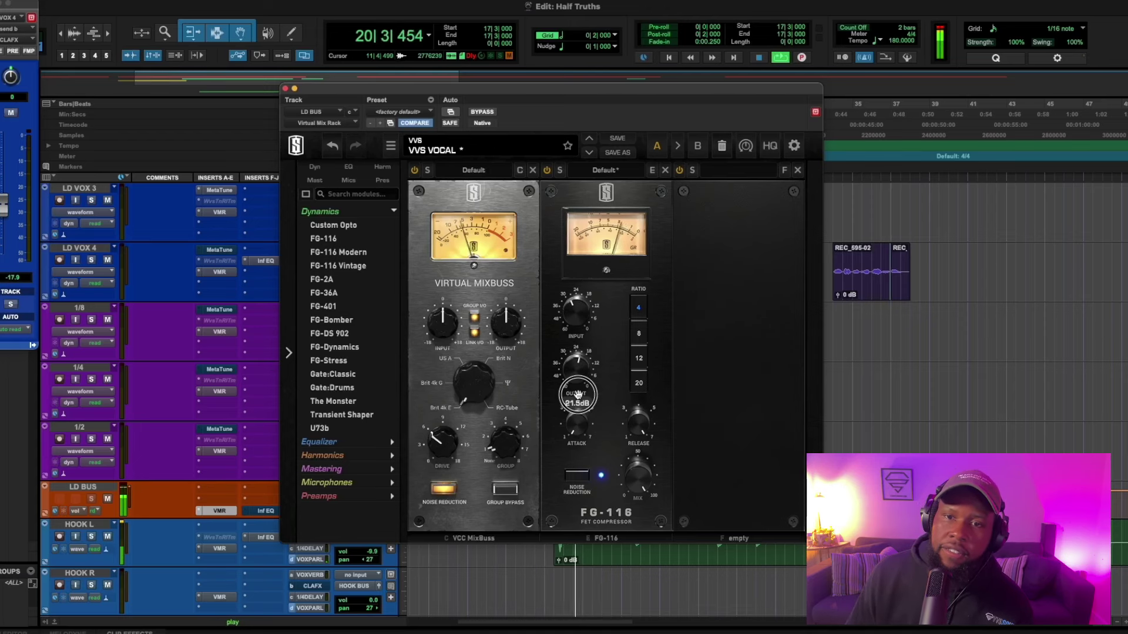
left_click_drag(573, 317, 572, 312)
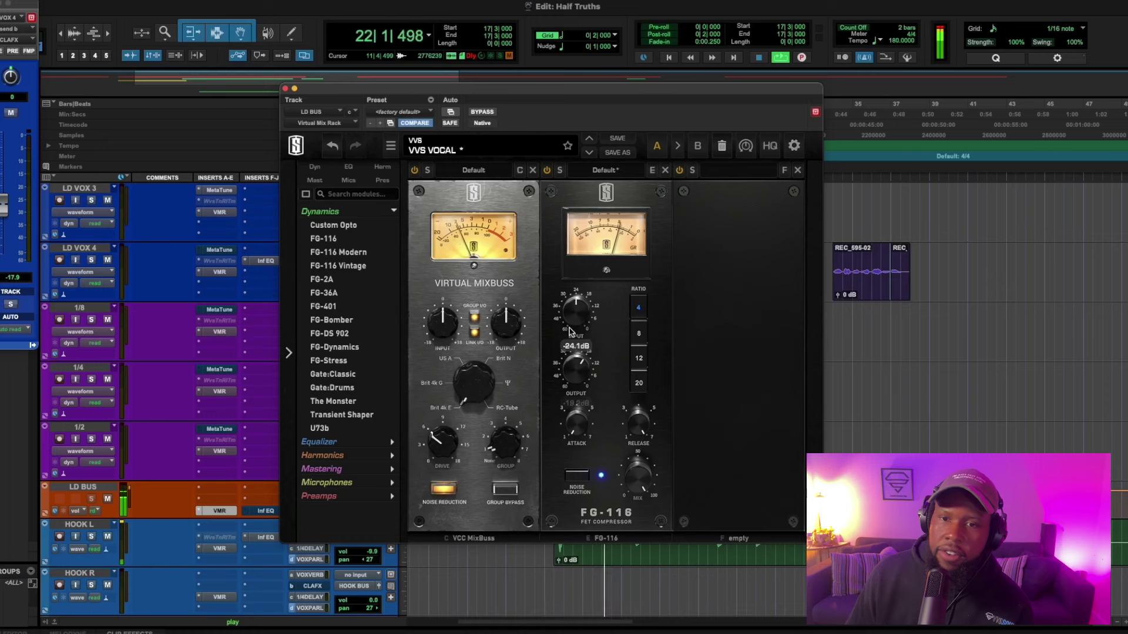
left_click_drag(577, 369, 584, 333)
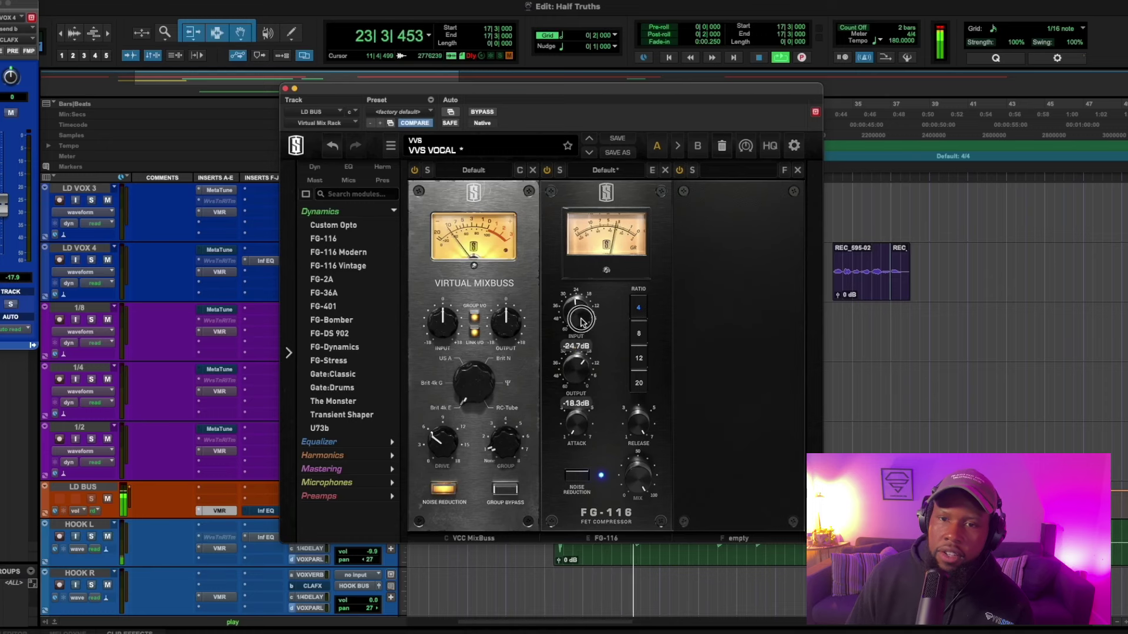
left_click_drag(577, 376, 577, 369)
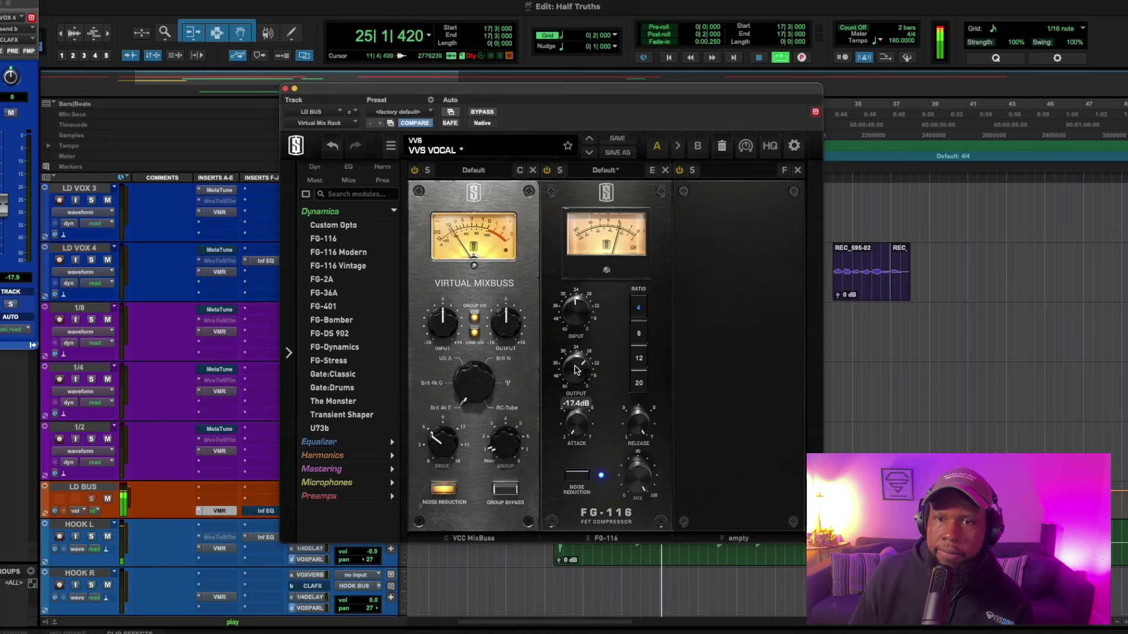
left_click(578, 328)
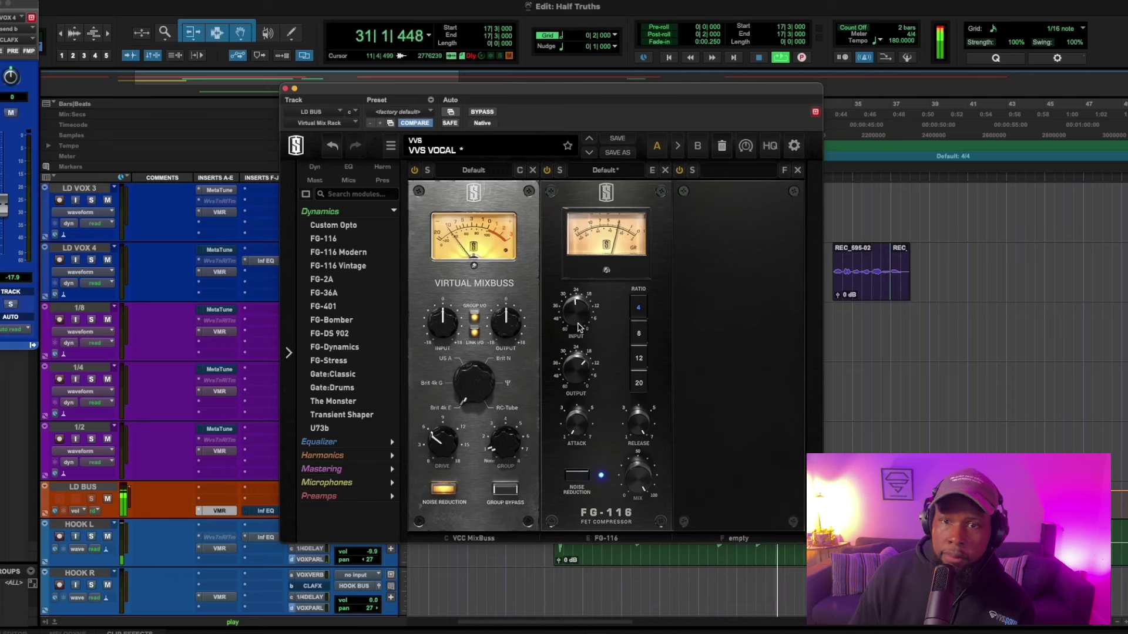
key("space")
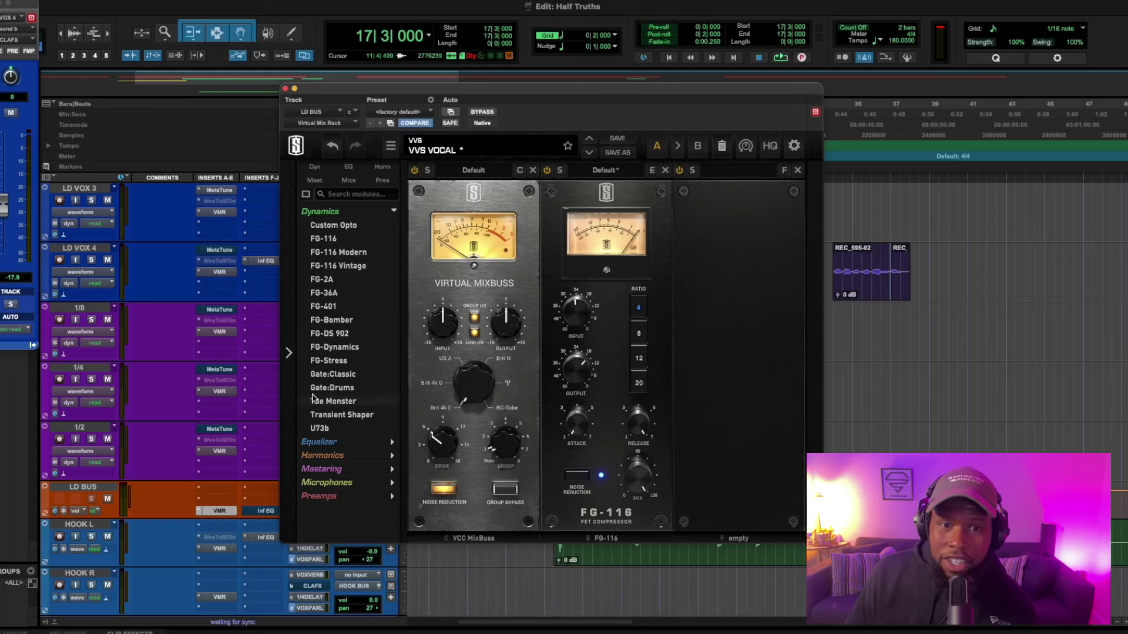
Step: Add the FG-A equalizer after the FG-116 and set its HF frequency to 20 kHz
left_click(371, 212)
left_click(343, 227)
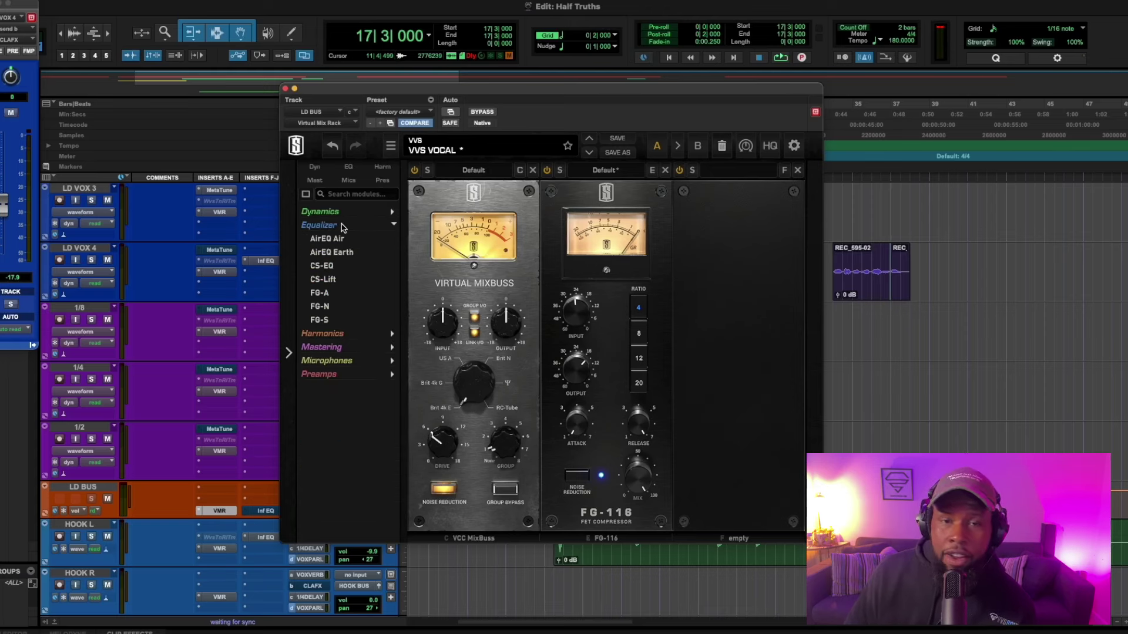
double_click(312, 297)
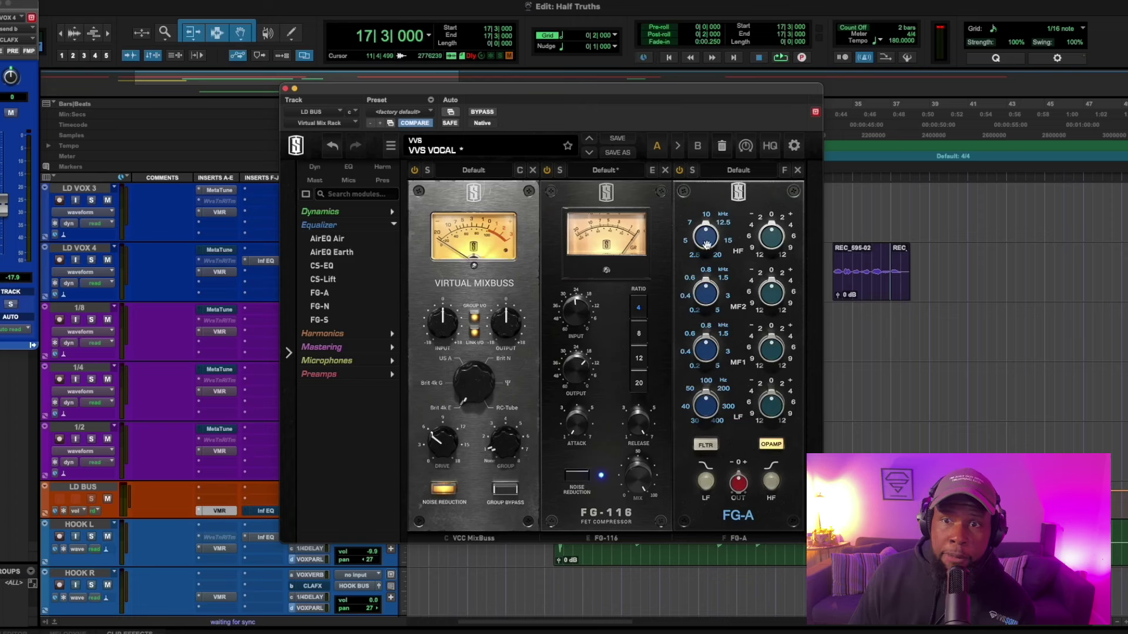
left_click_drag(707, 244, 704, 73)
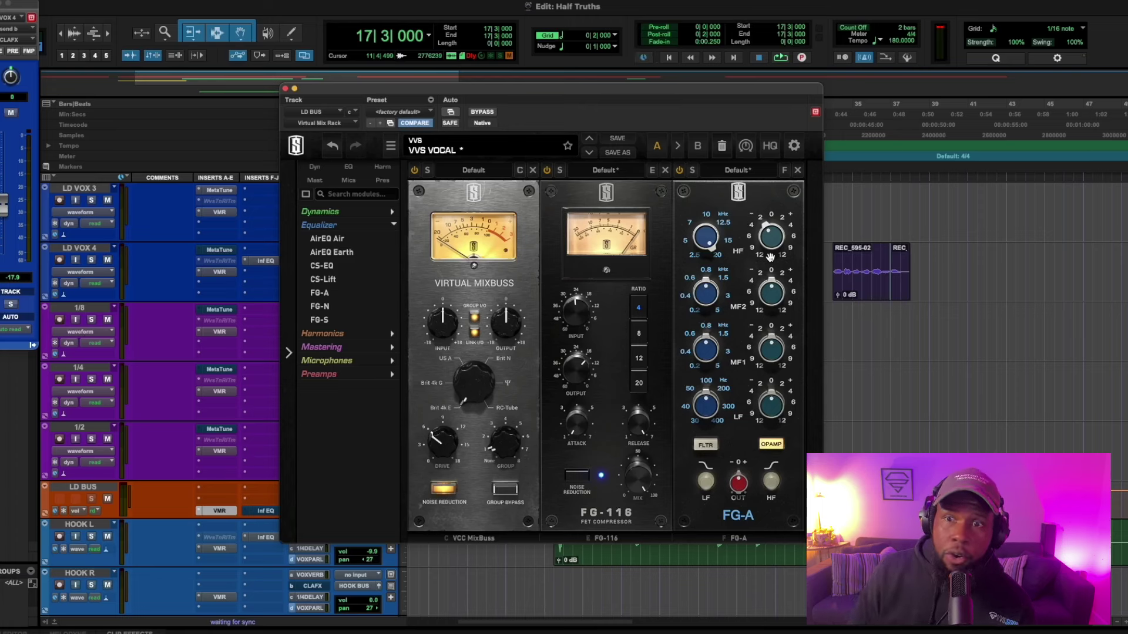
Step: Play the passage with the FG-A equalizer switched off and on to compare its effect on the lead vocals
key("space")
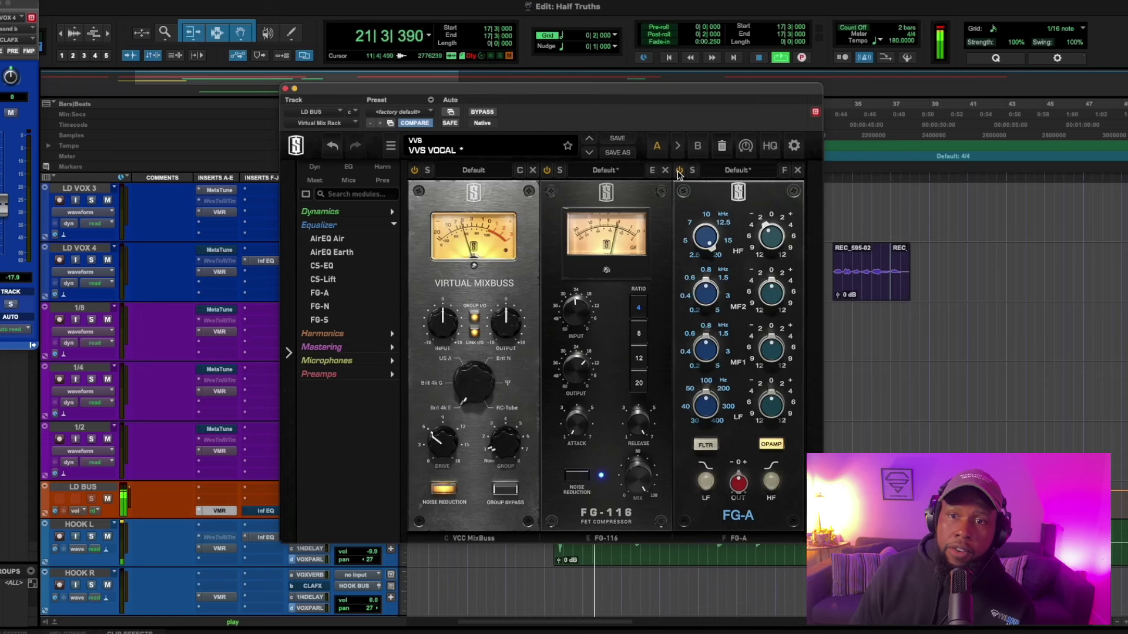
key("space")
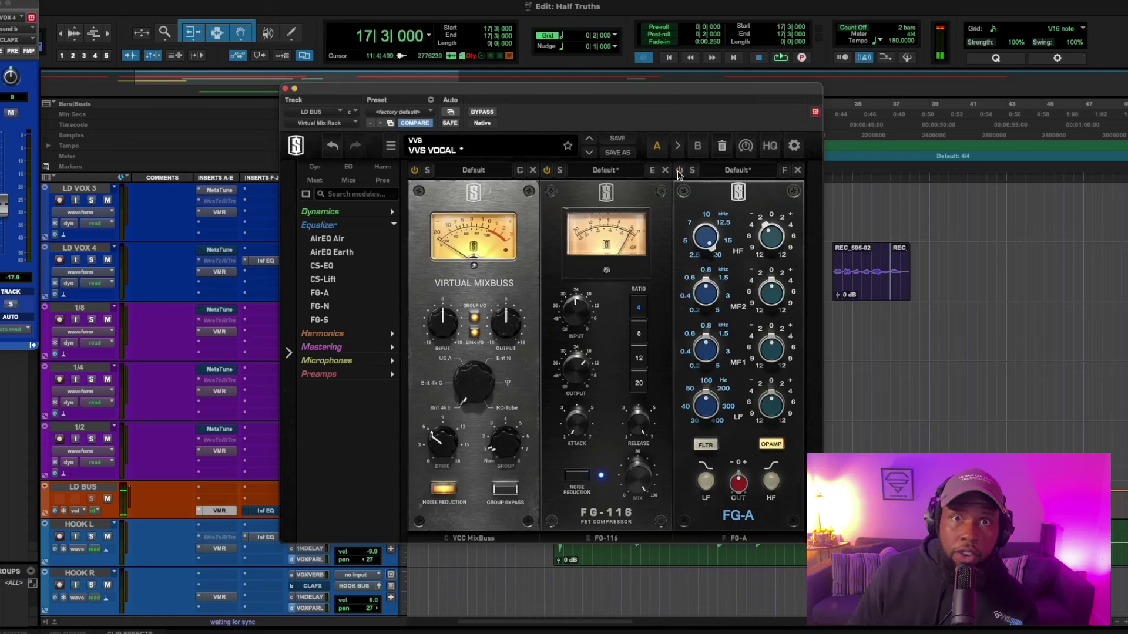
key("space")
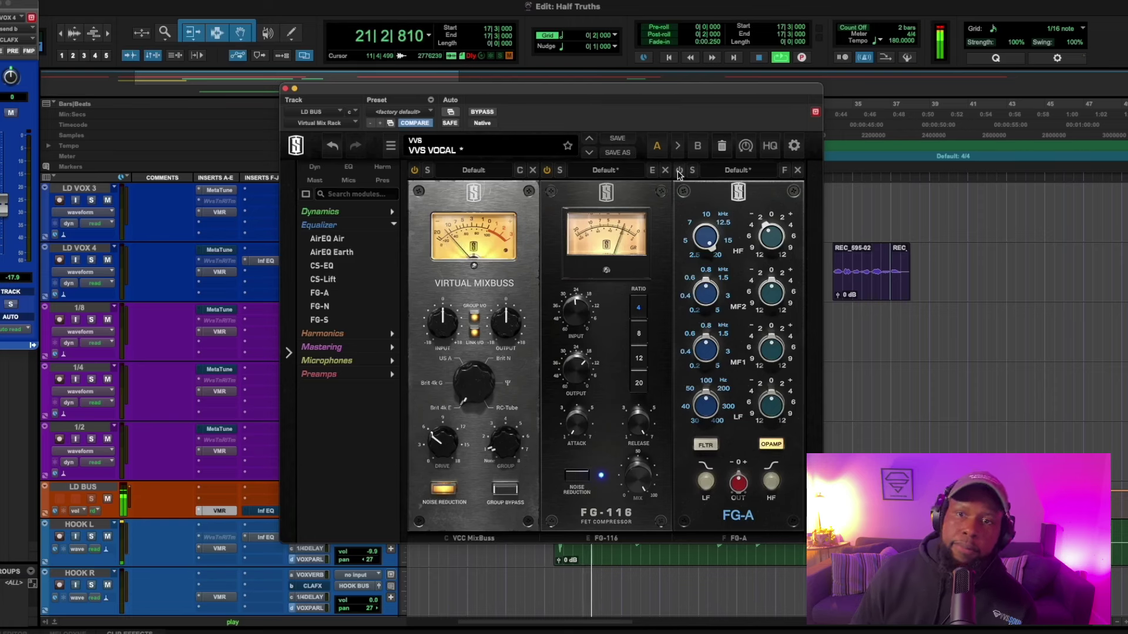
key("space")
key("space")
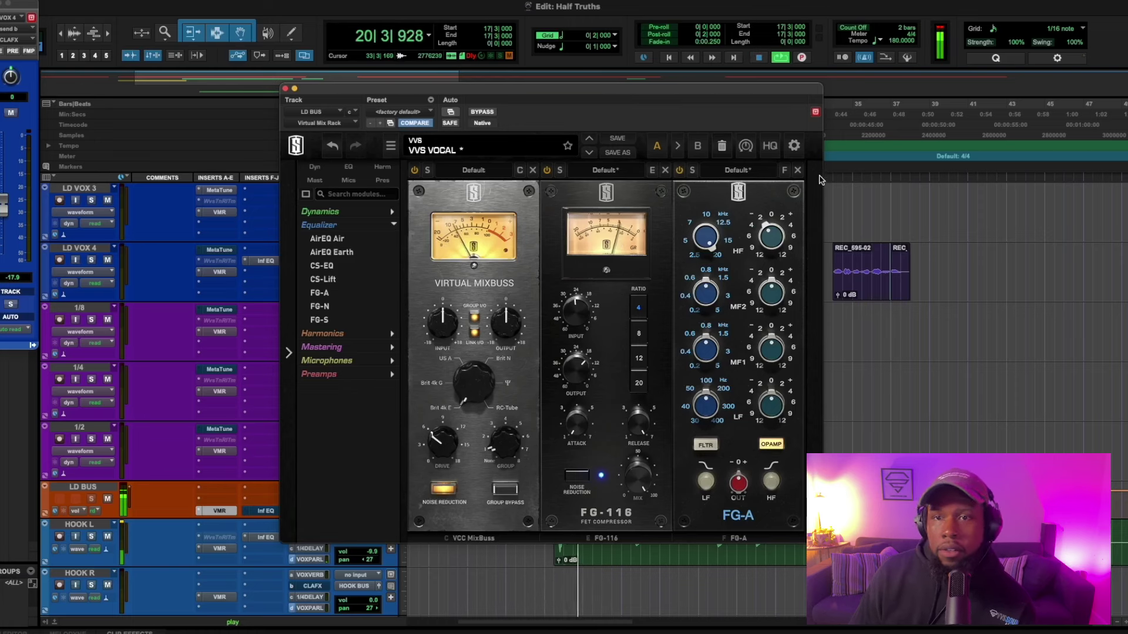
key("space")
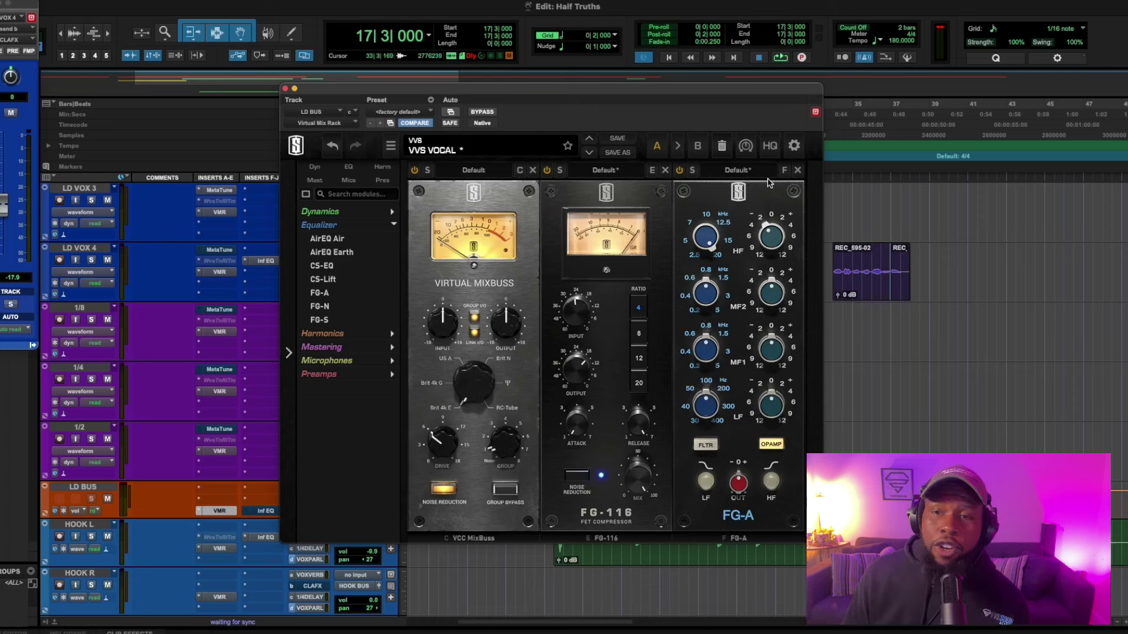
Step: Try a strong cut on the FG-A's HF gain and audition it during playback
left_click_drag(776, 269, 756, 299)
key("space")
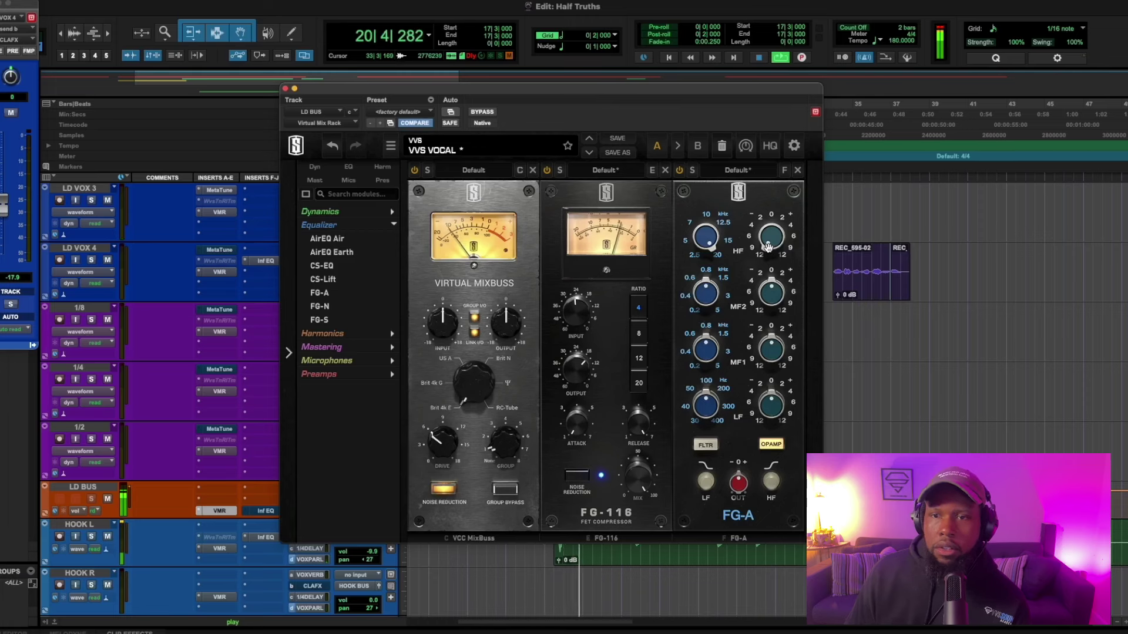
key("space")
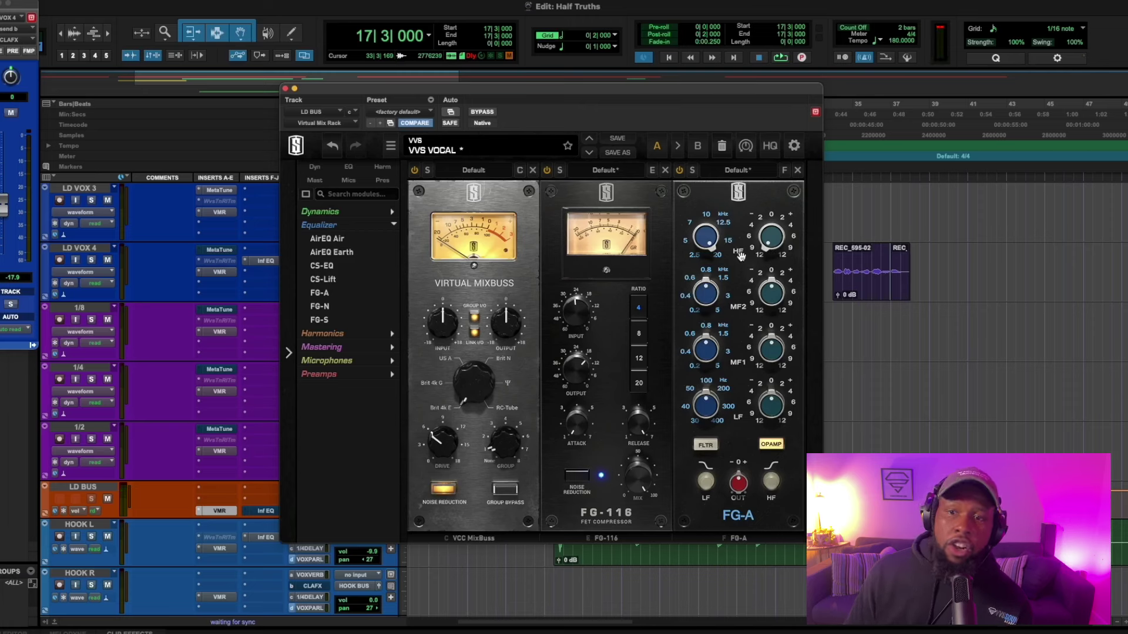
Step: Set the FG-A's HF gain to -6 dB and play the passage to hear the lead vocals
left_click_drag(762, 247, 758, 209)
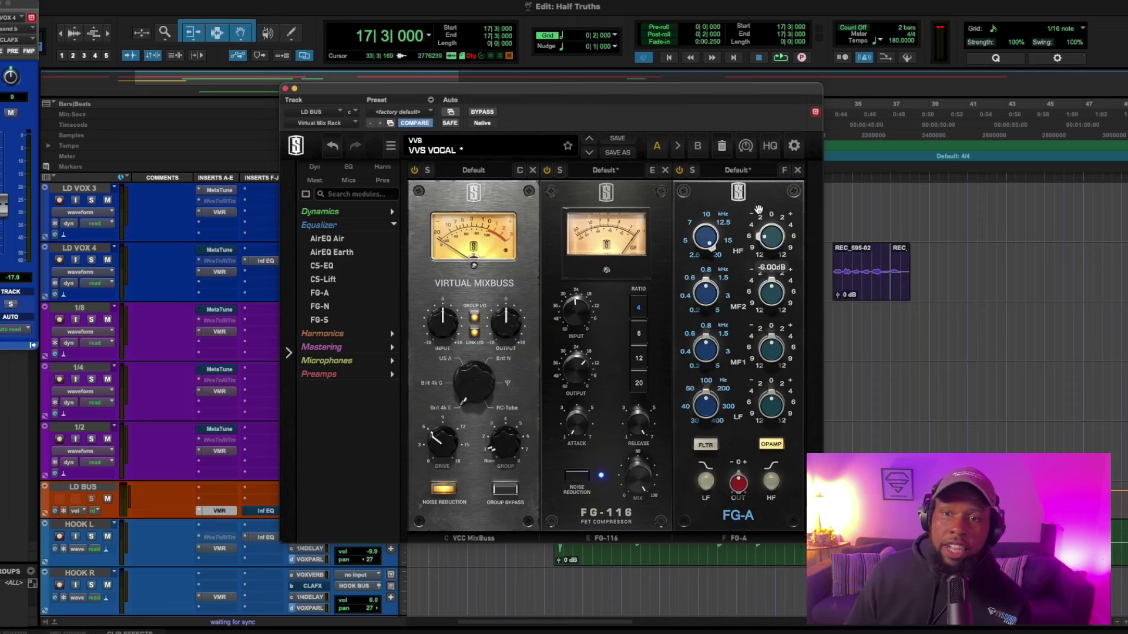
key("space")
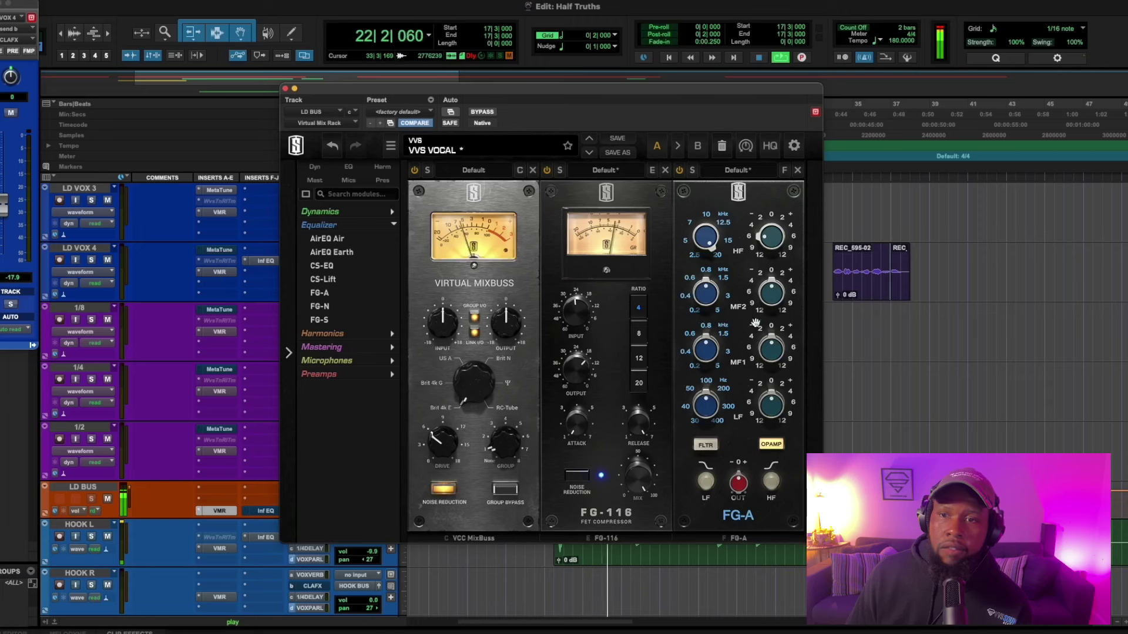
mouse_move(771, 254)
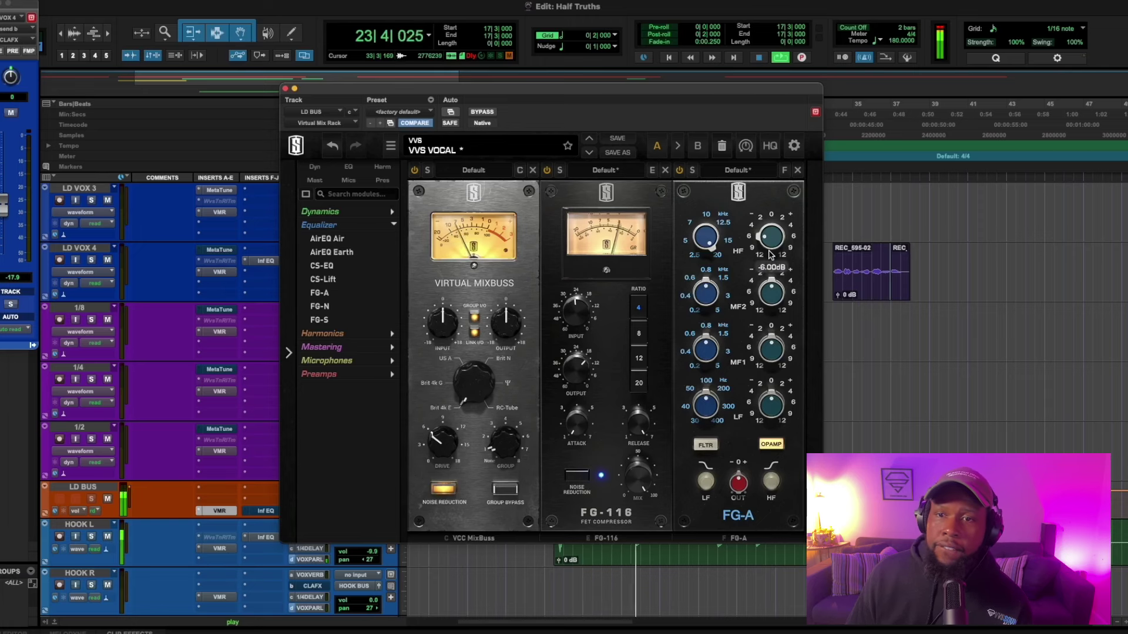
Step: Set the FG-A's HF gain to -4 dB during playback, stop the passage and close the Virtual Mix Rack
left_click_drag(770, 254, 767, 228)
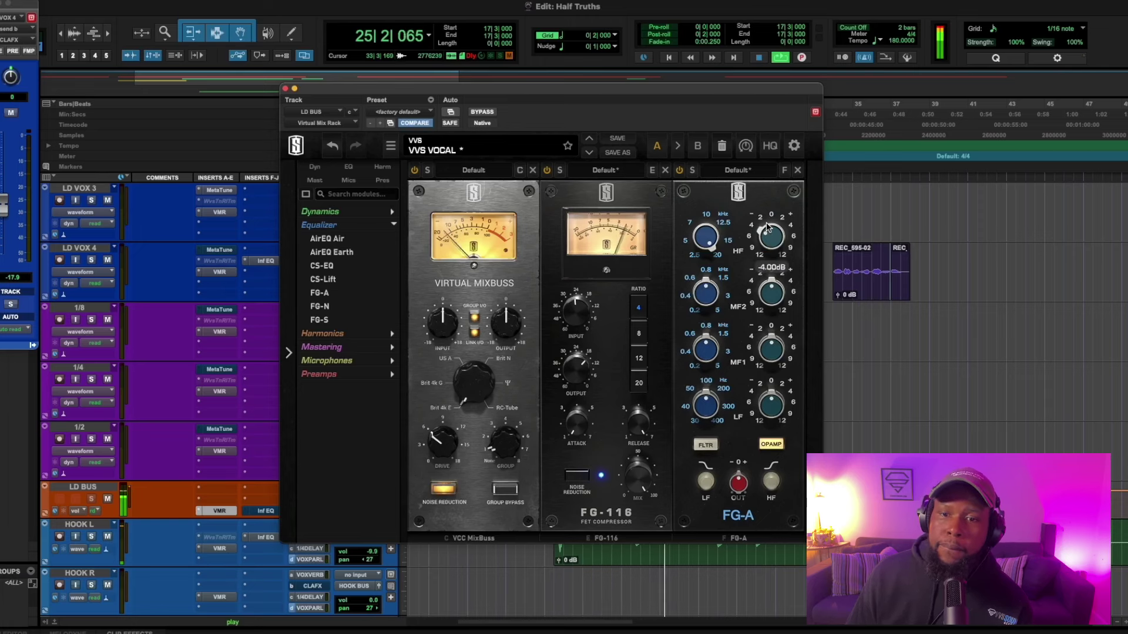
key("space")
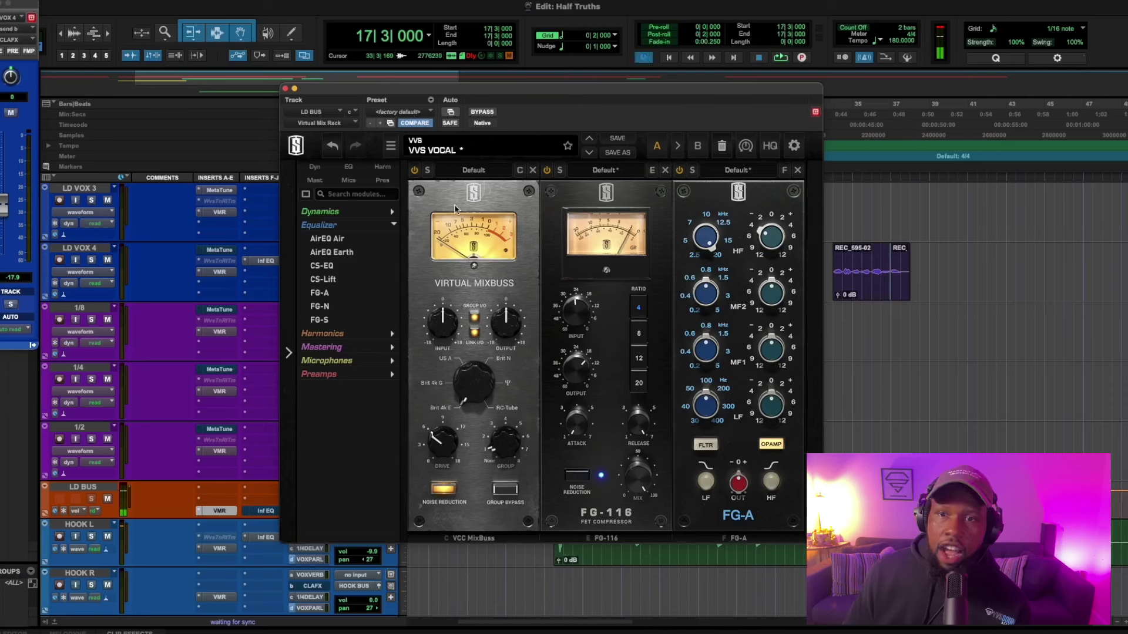
left_click(285, 89)
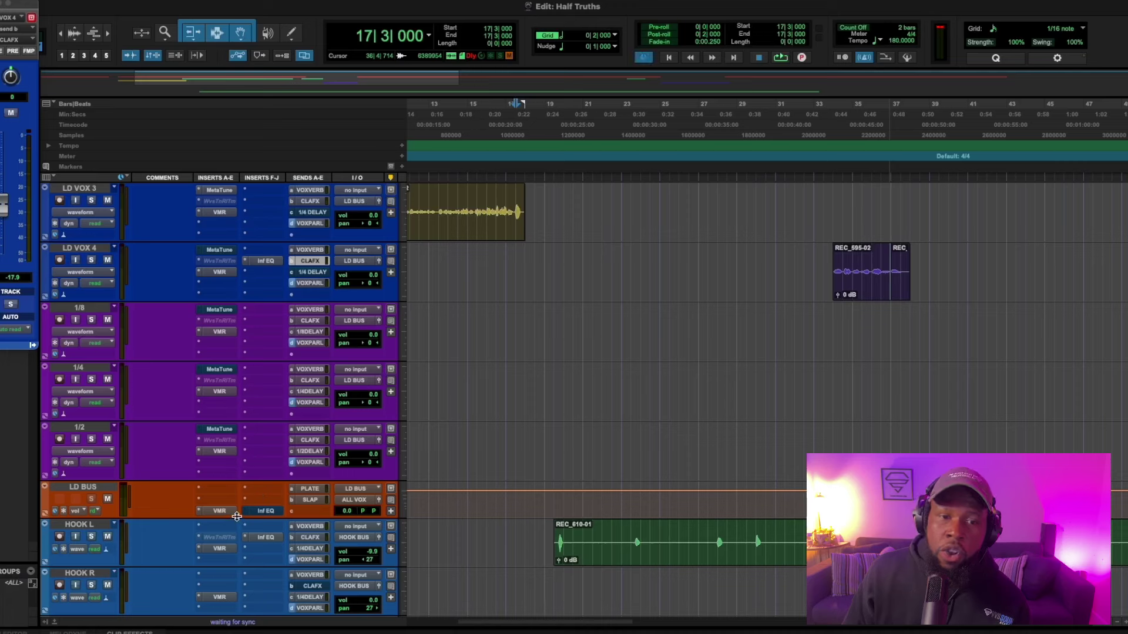
Step: Enlarge the LD BUS track and insert the stereo Eiosis E2Deesser in a free slot after the Inf EQ
left_click_drag(238, 517, 240, 546)
left_click(245, 534)
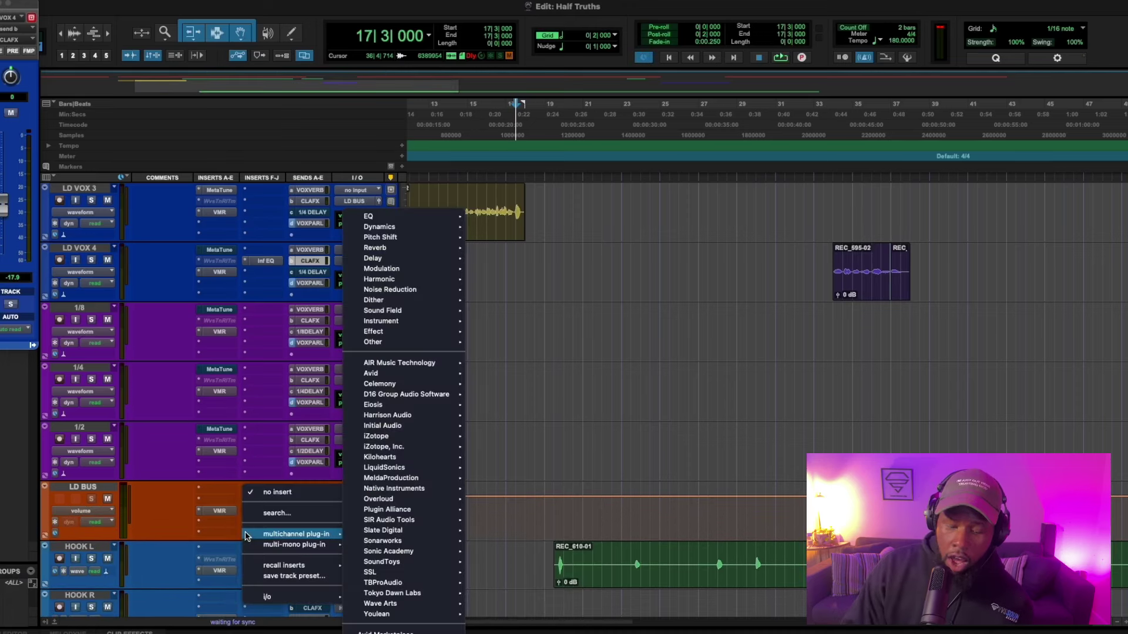
left_click(277, 513)
type("de")
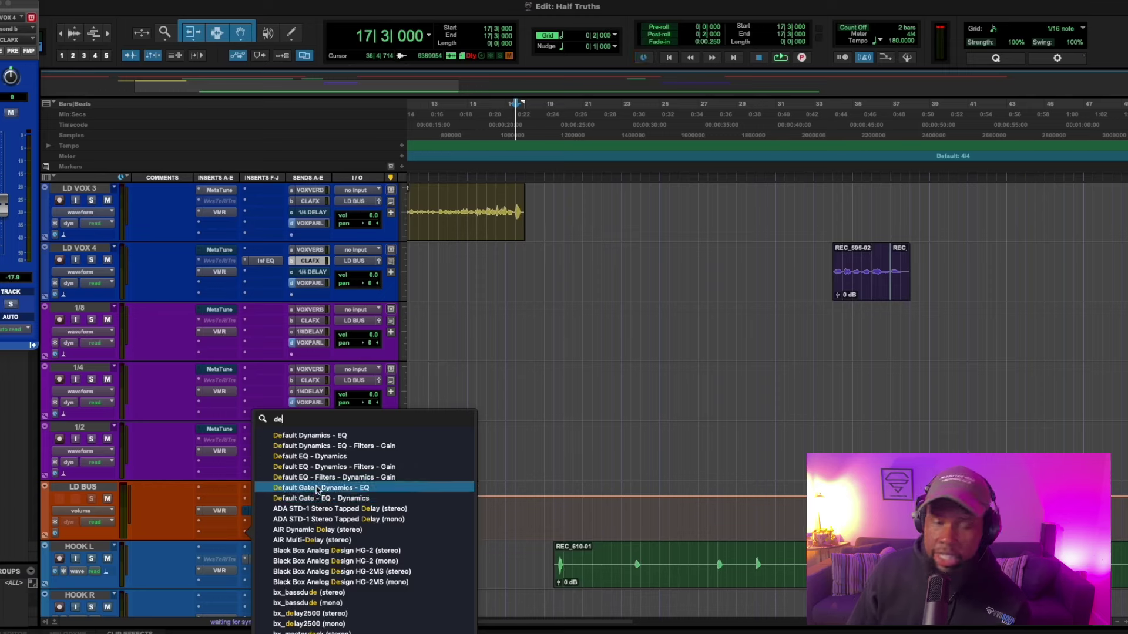
key("BackSpace")
key("BackSpace")
type("eio")
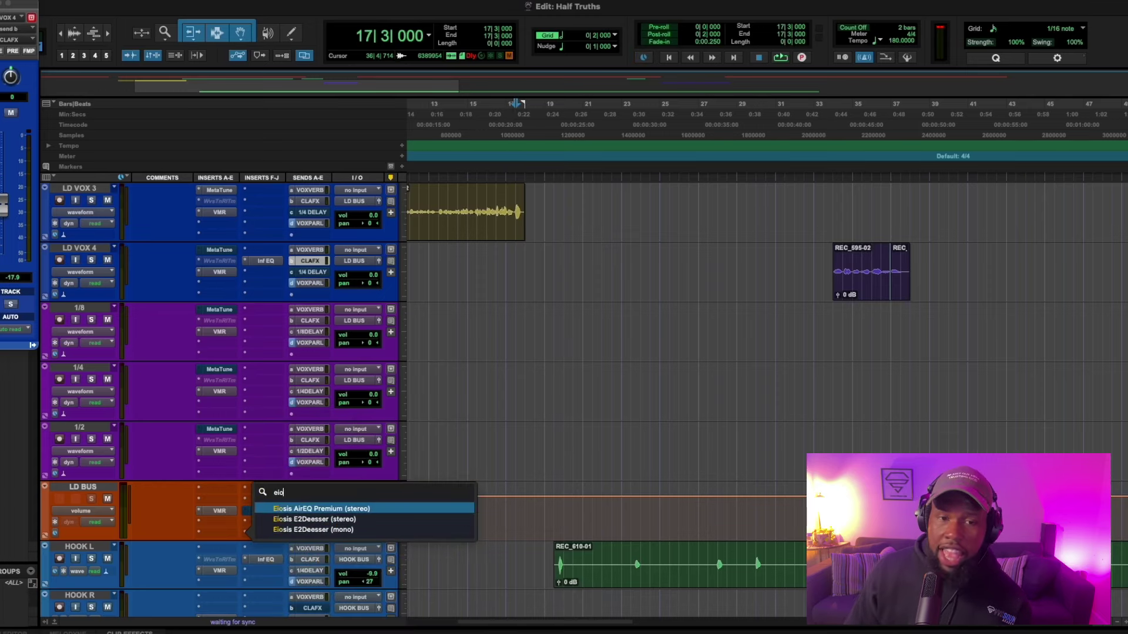
left_click(307, 520)
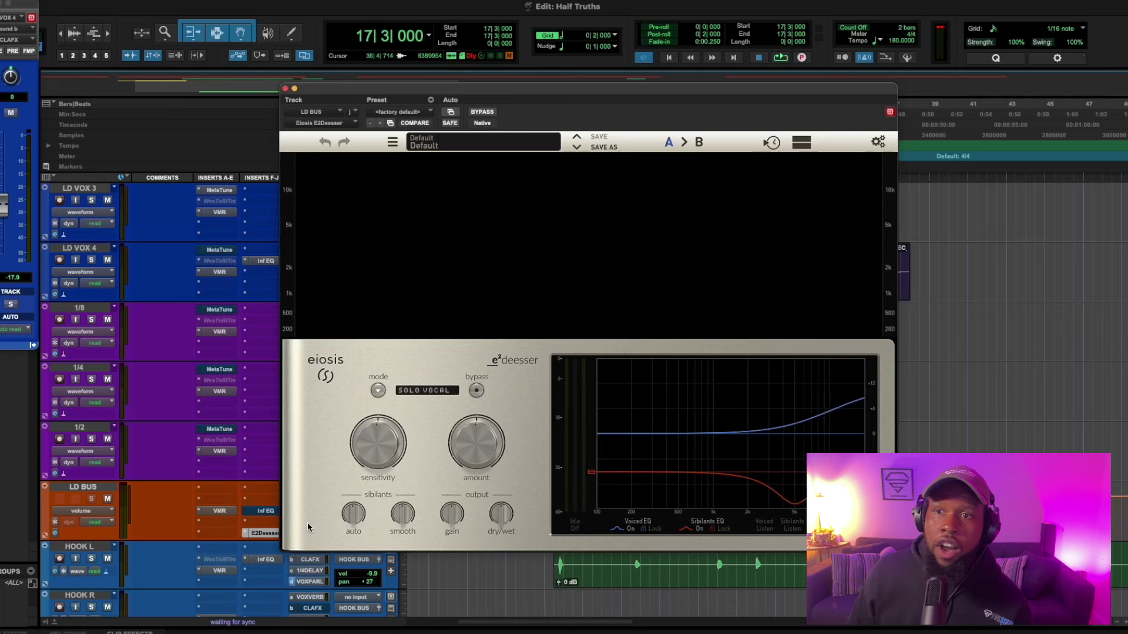
Step: Flatten the de-esser's Voiced EQ curve and set its dry/wet mix to about 61% while the passage plays
left_click_drag(845, 408, 840, 438)
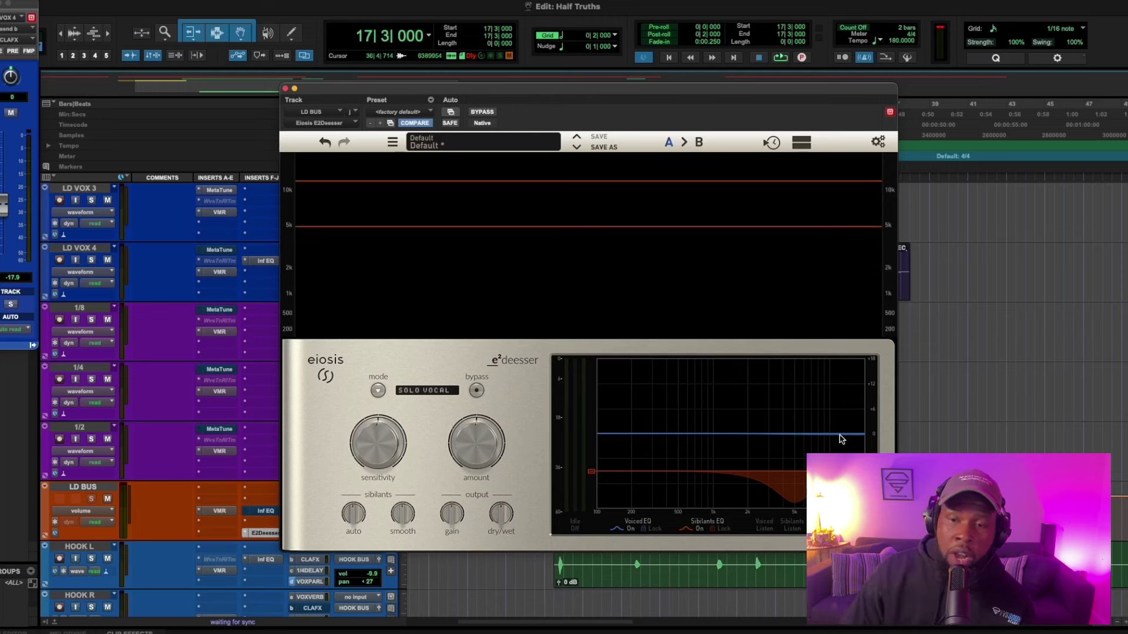
key("space")
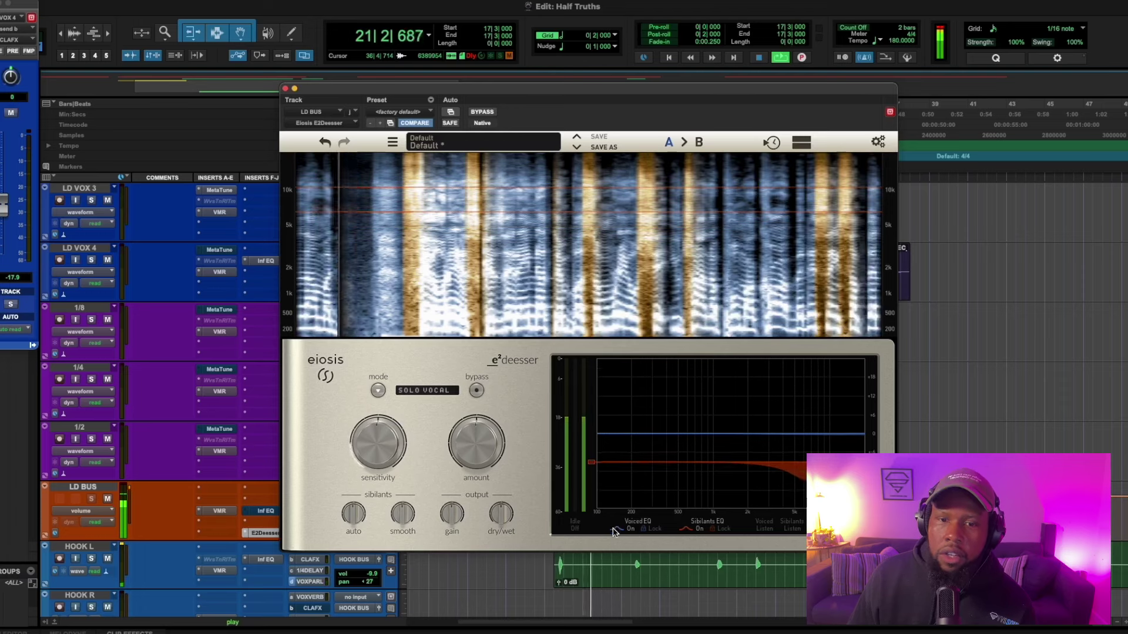
mouse_move(469, 429)
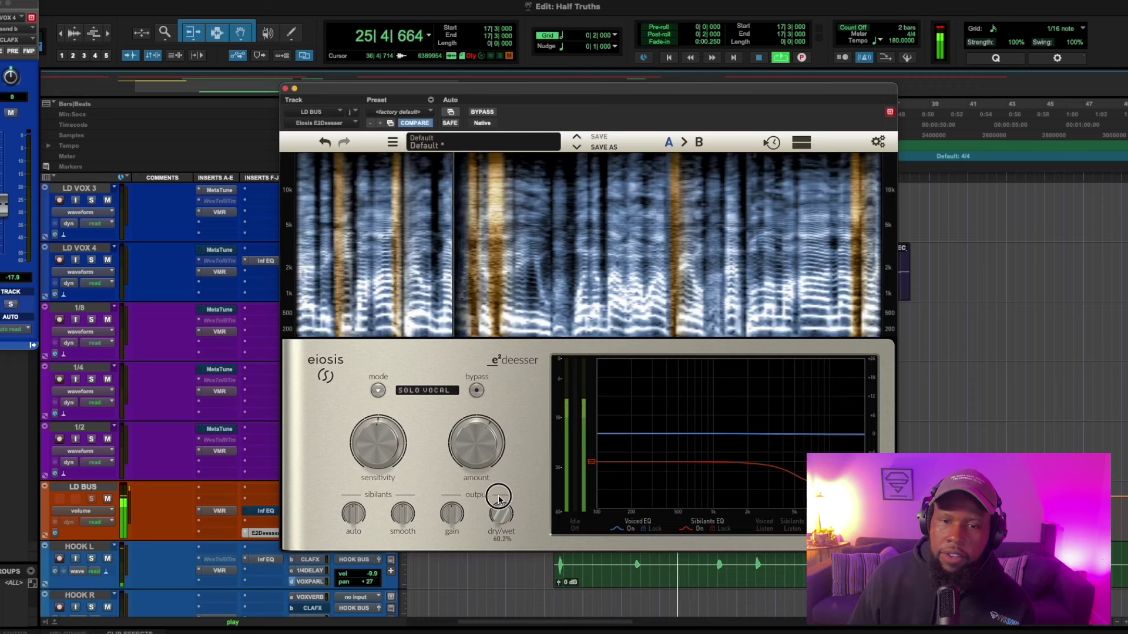
left_click_drag(495, 514, 499, 492)
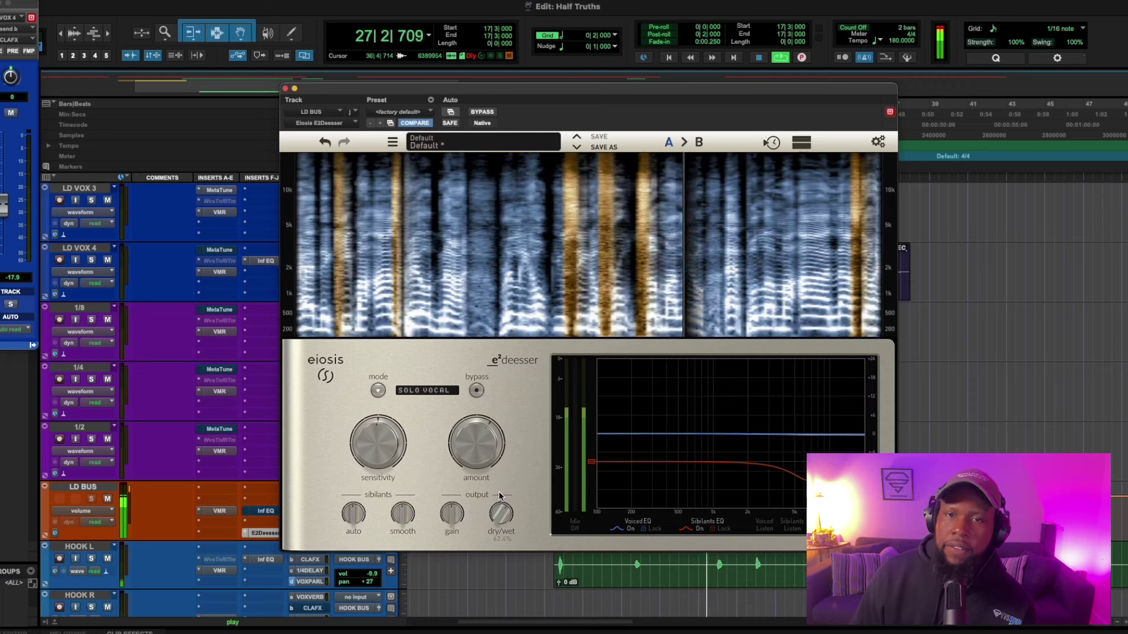
key("space")
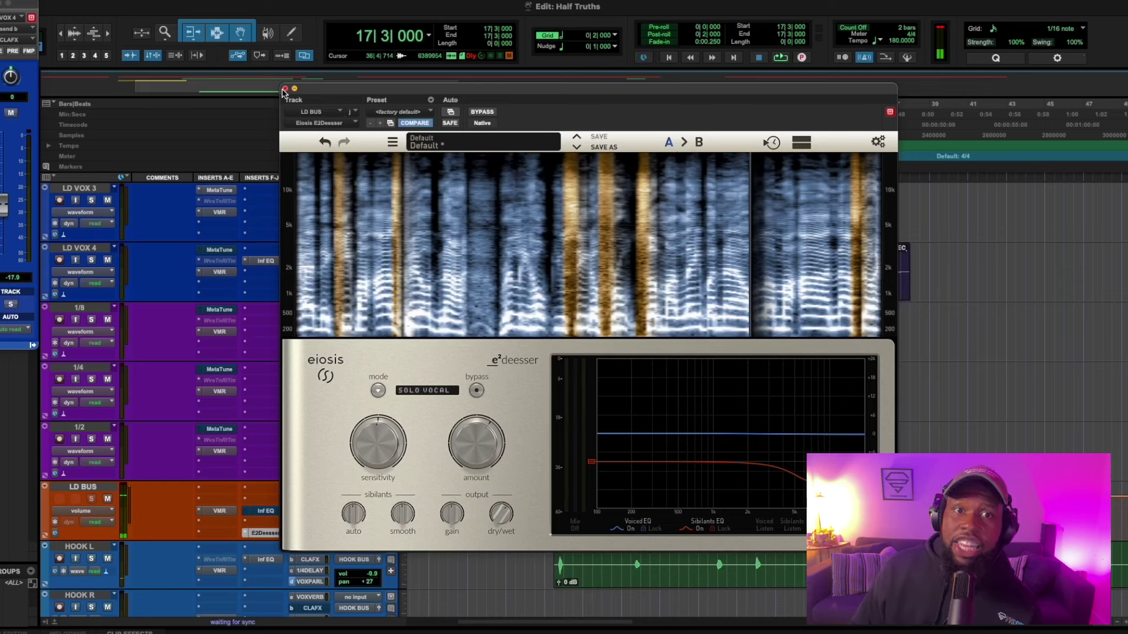
left_click(285, 89)
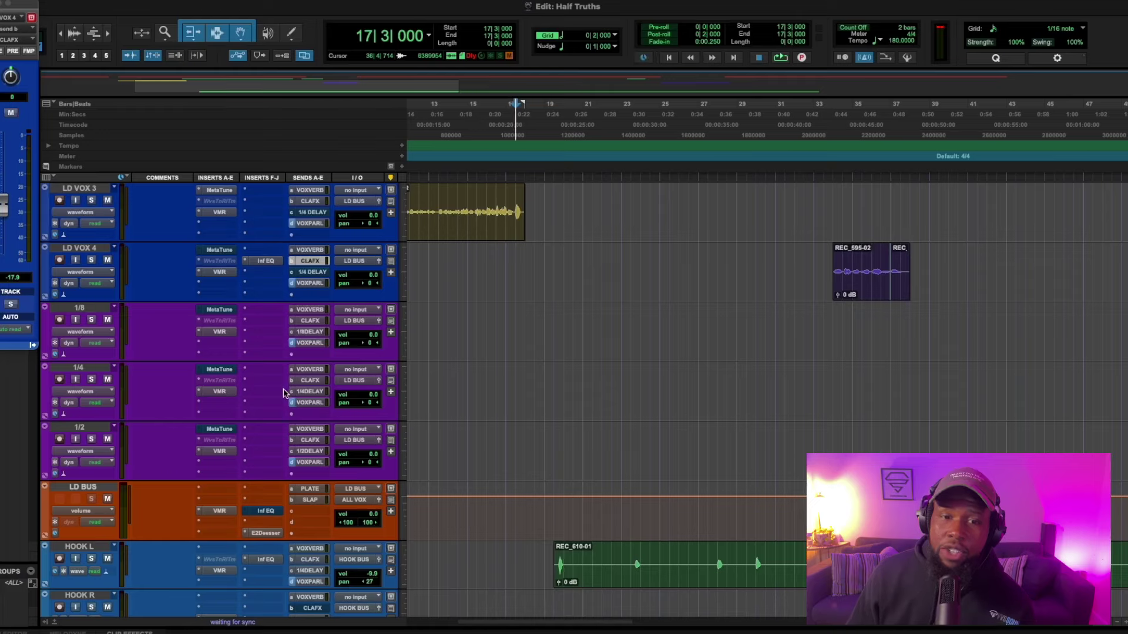
Step: Insert the stereo Virtual Tape Machines plug-in on the ALL VOX bus
scroll(283, 393, "down", 15)
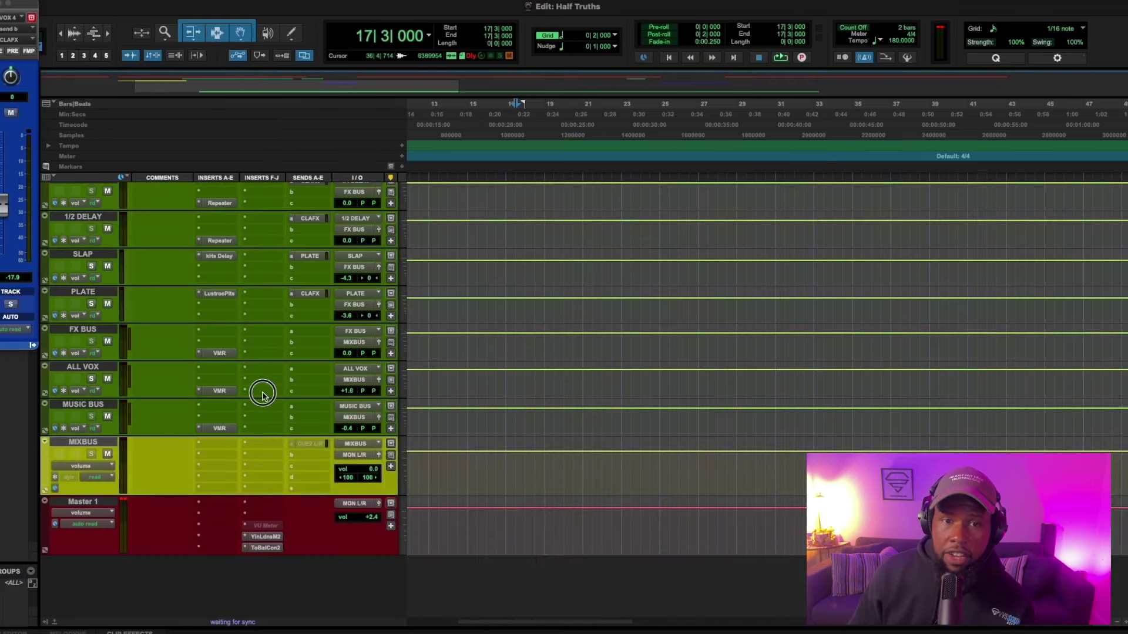
left_click(263, 395)
type("vur")
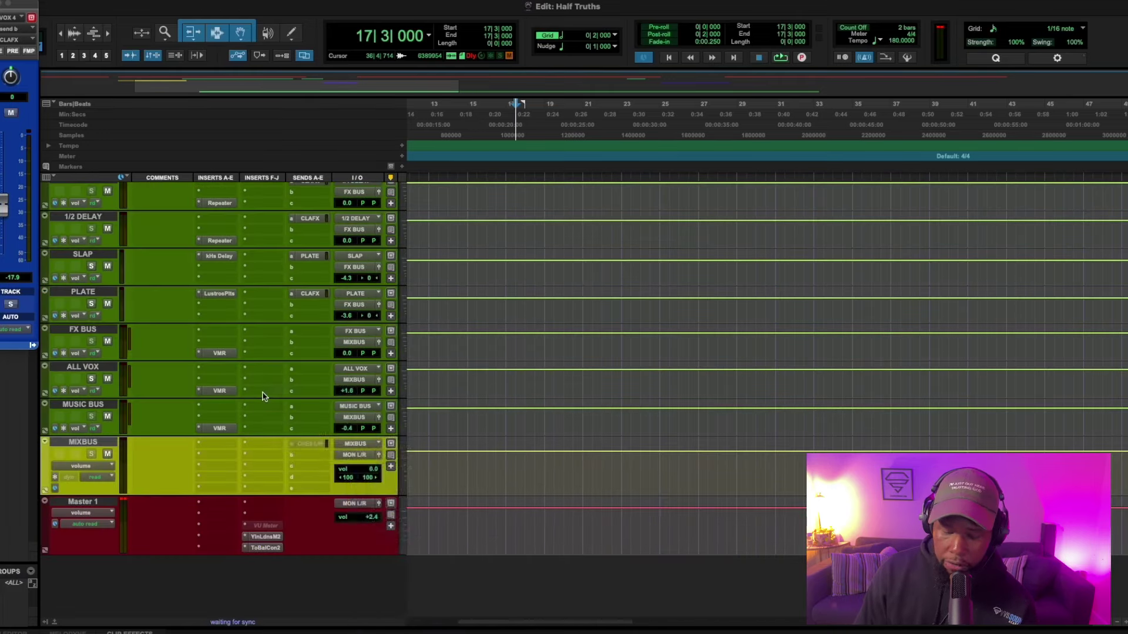
key("BackSpace")
key("BackSpace")
key("BackSpace")
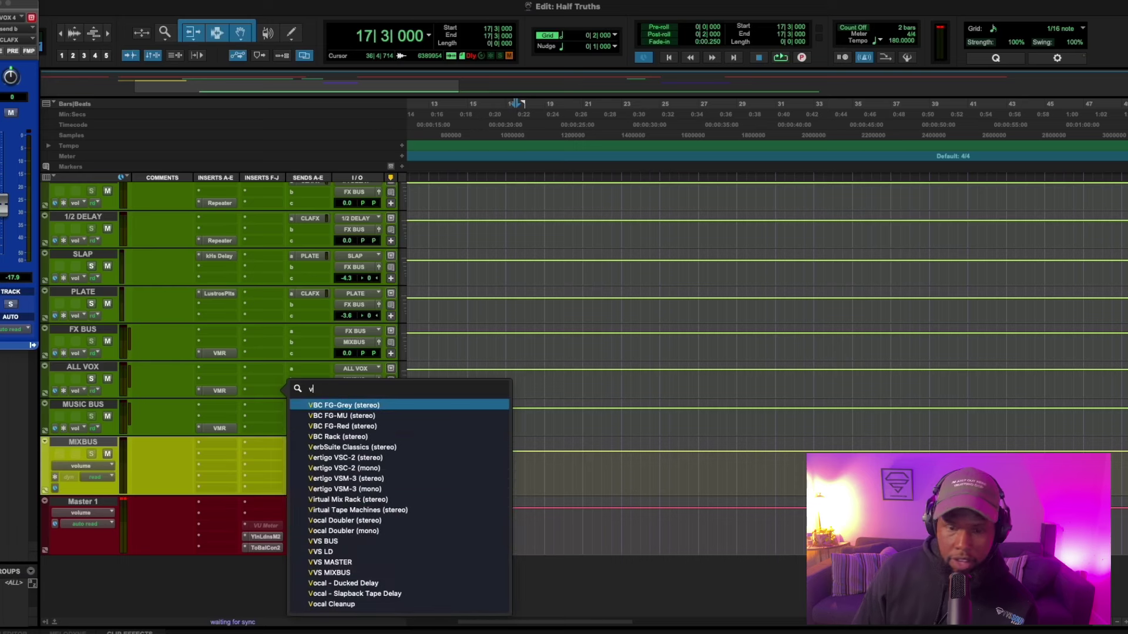
type("irt")
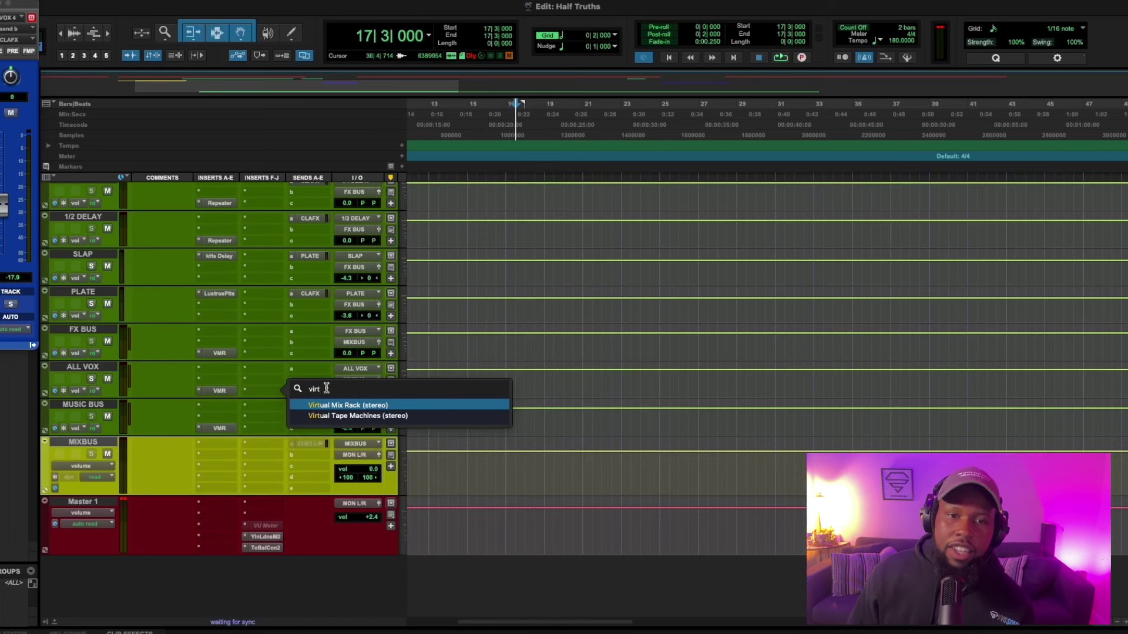
left_click(349, 417)
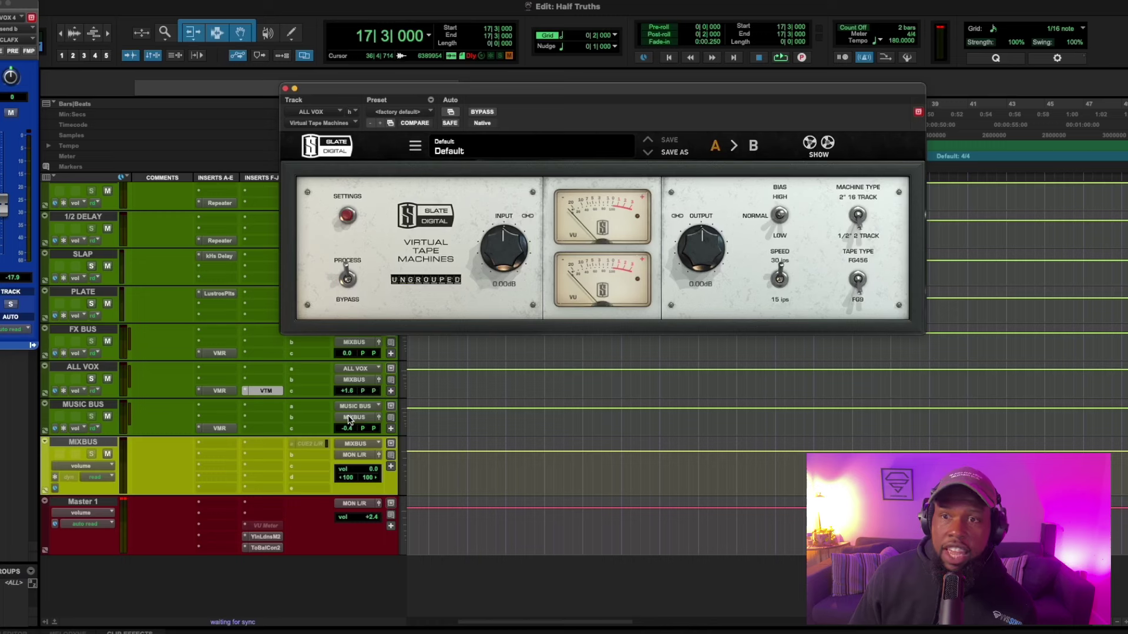
Step: Set the tape machine's output to -1.24 dB and its speed to 15 ips while auditioning the passage
left_click(780, 216)
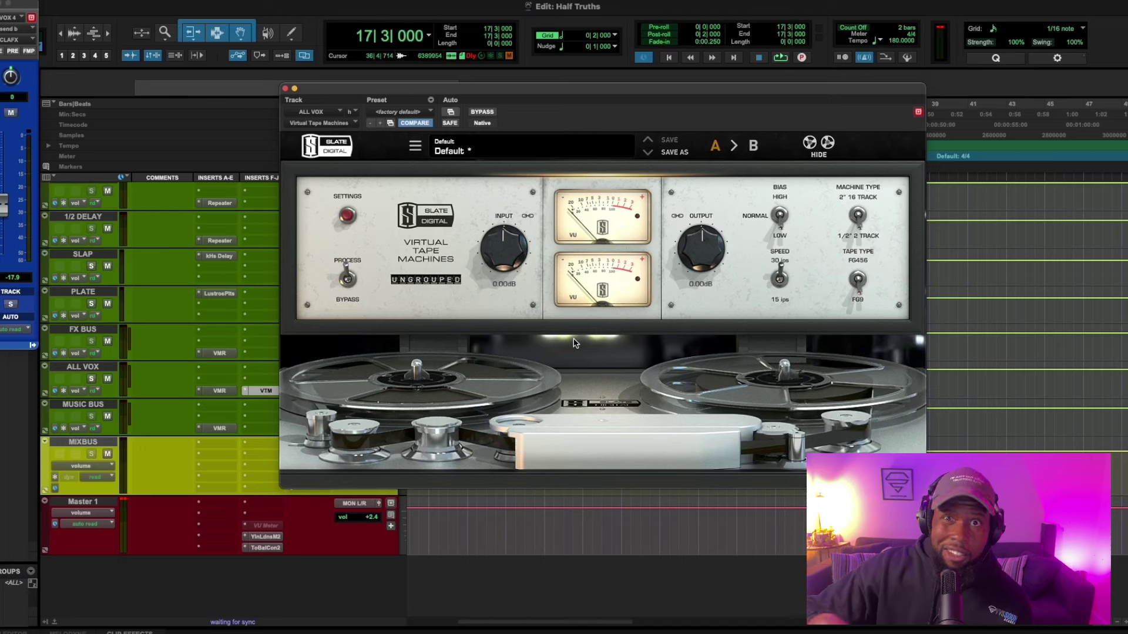
key("space")
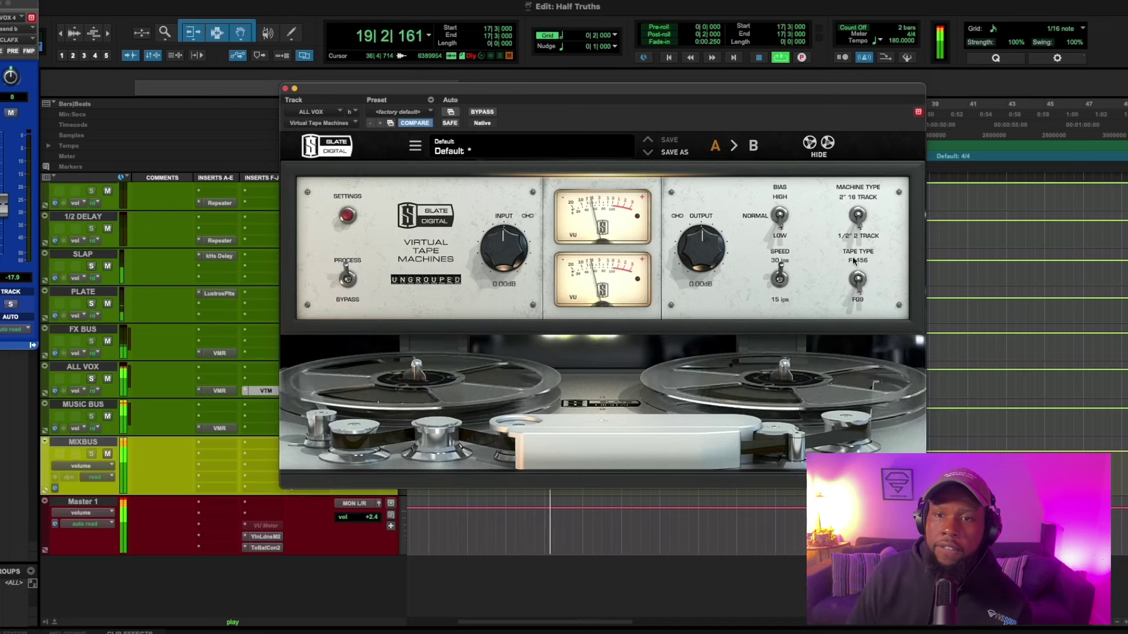
left_click_drag(681, 231, 685, 250)
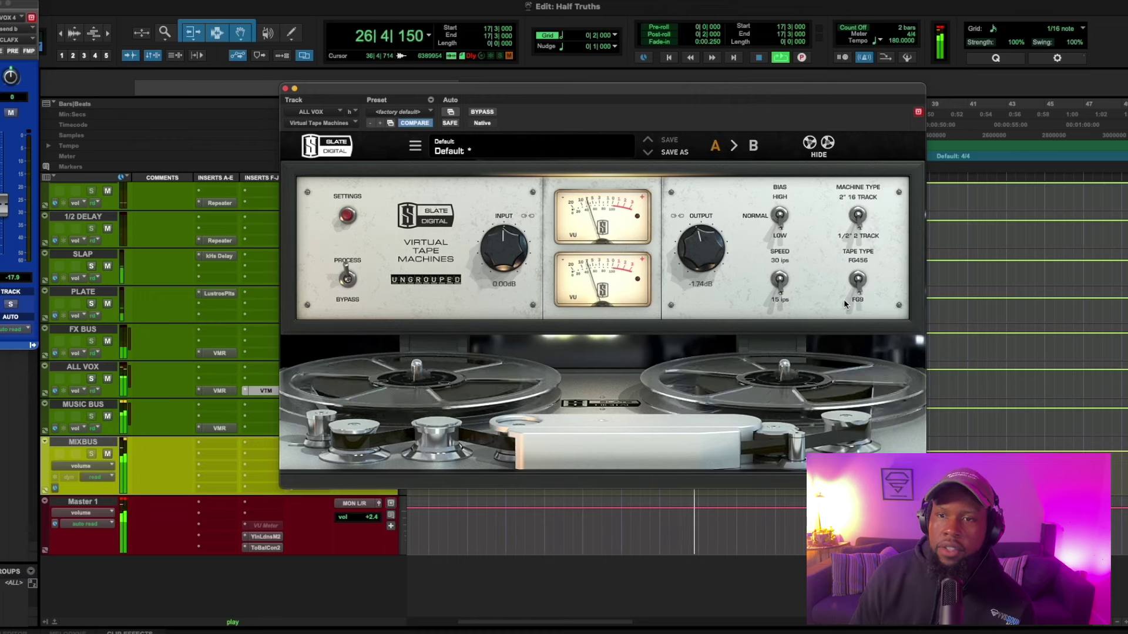
key("space")
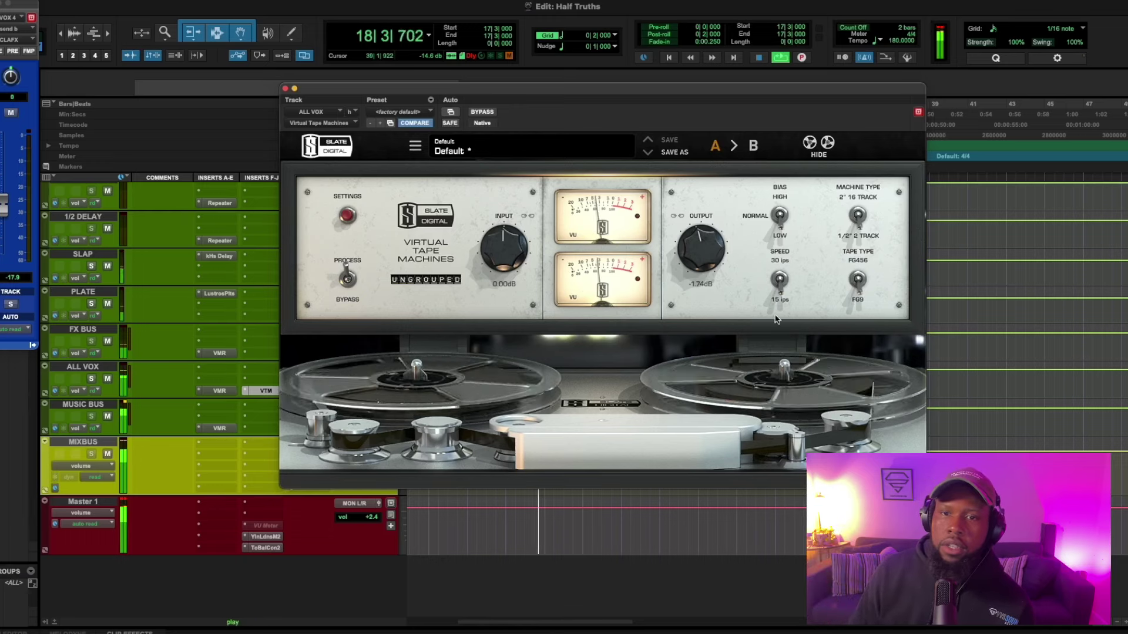
Step: Audition the tape type and set the machine type to 2" 16 Track during playback, finally closing the tape machine
left_click(859, 280)
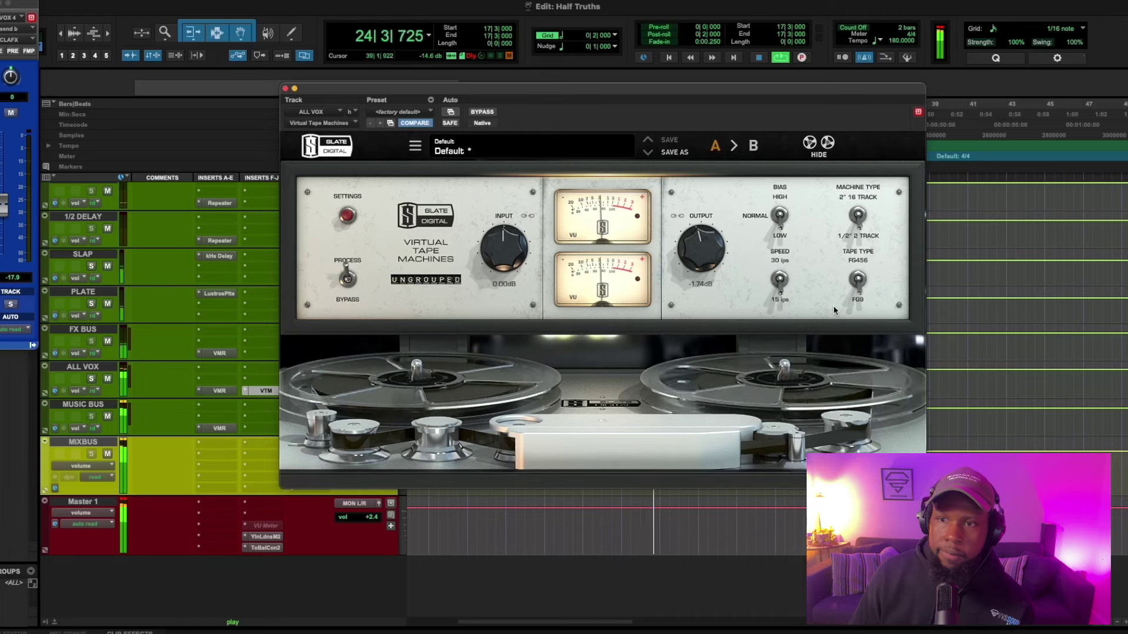
left_click(858, 218)
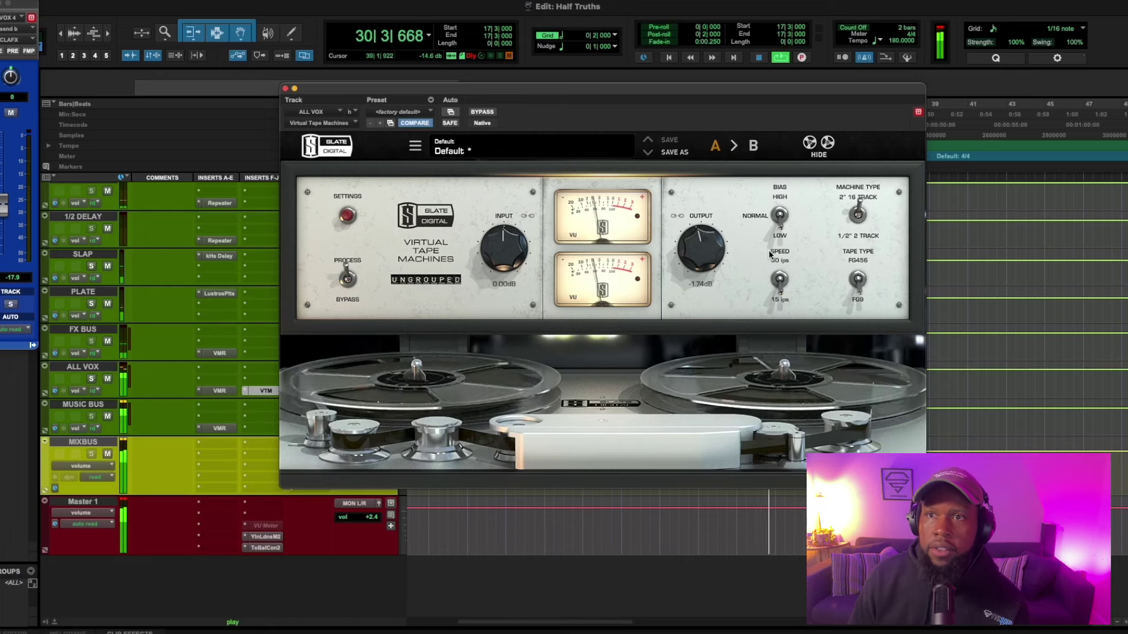
key("space")
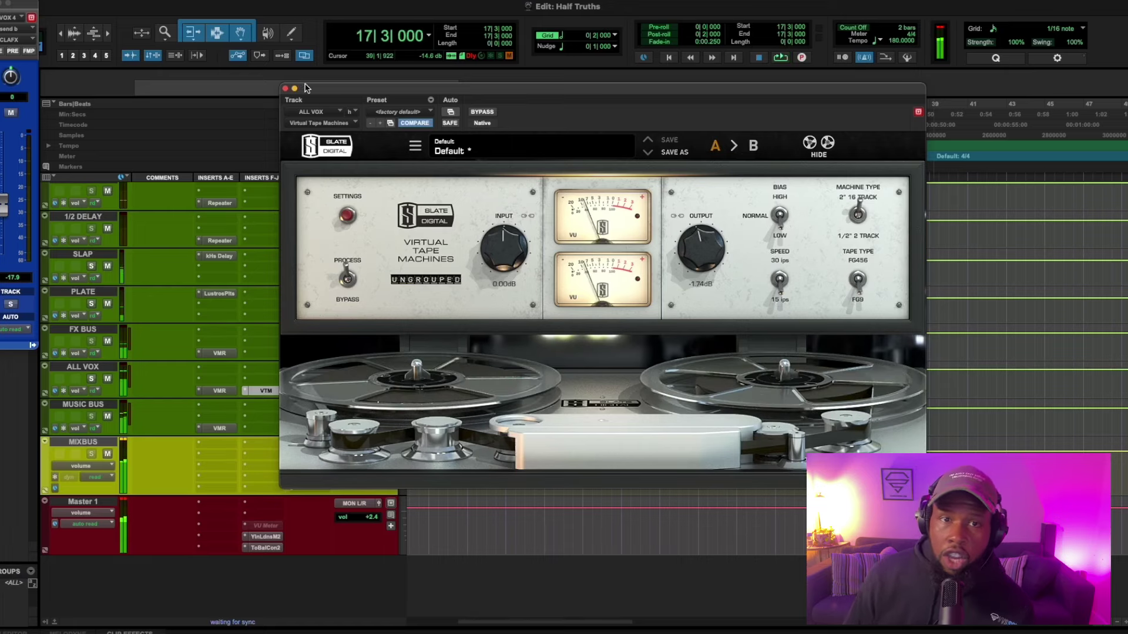
left_click(286, 90)
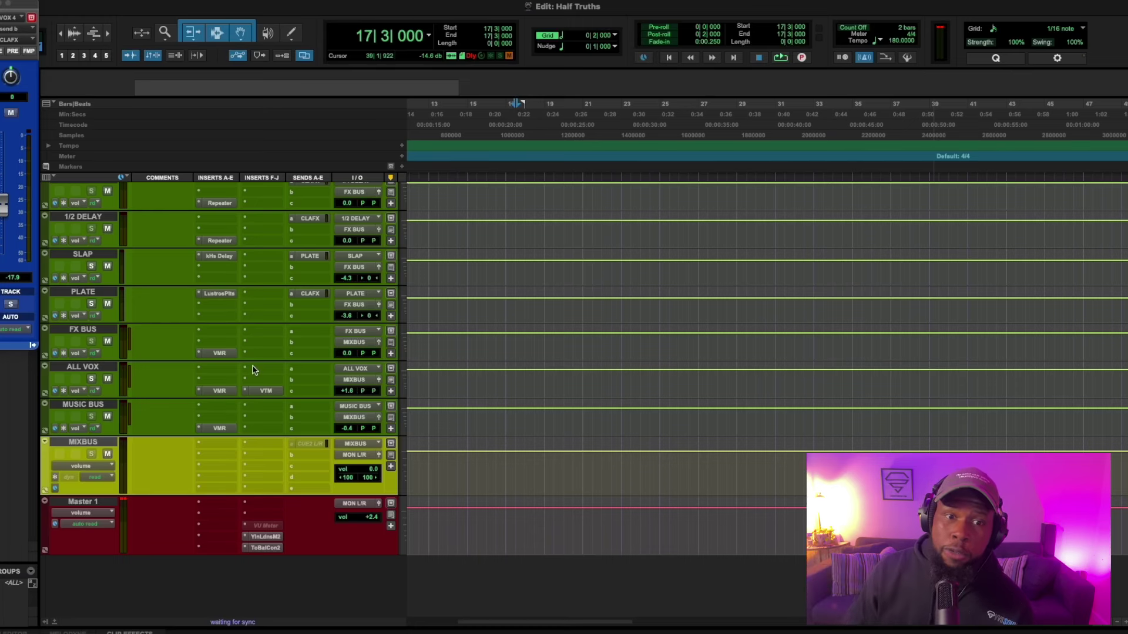
left_click(256, 434)
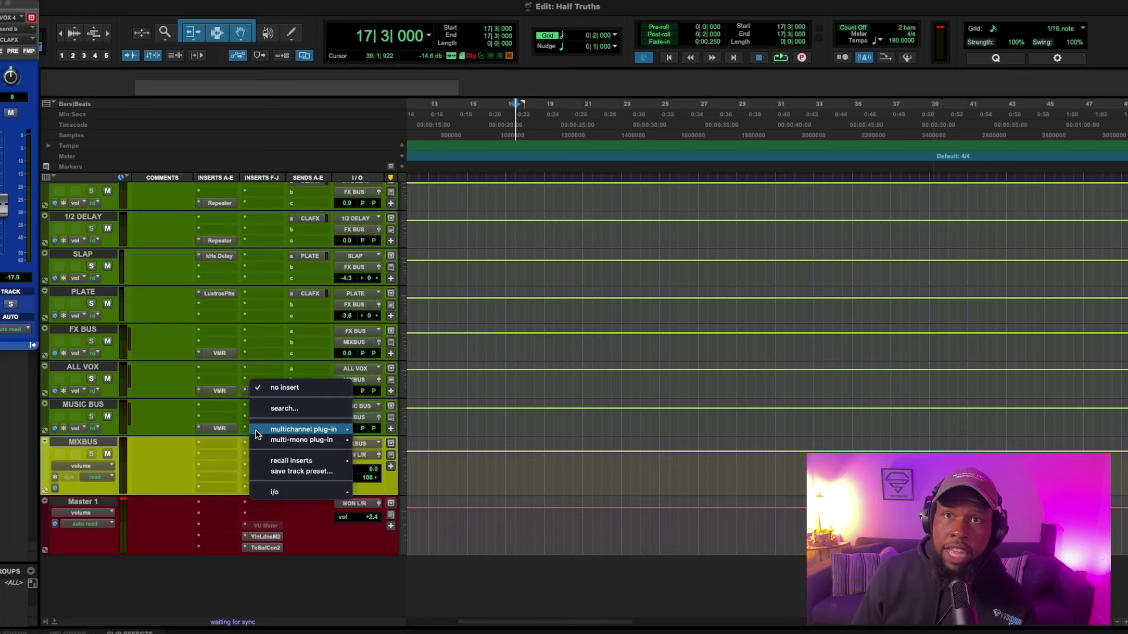
mouse_move(257, 435)
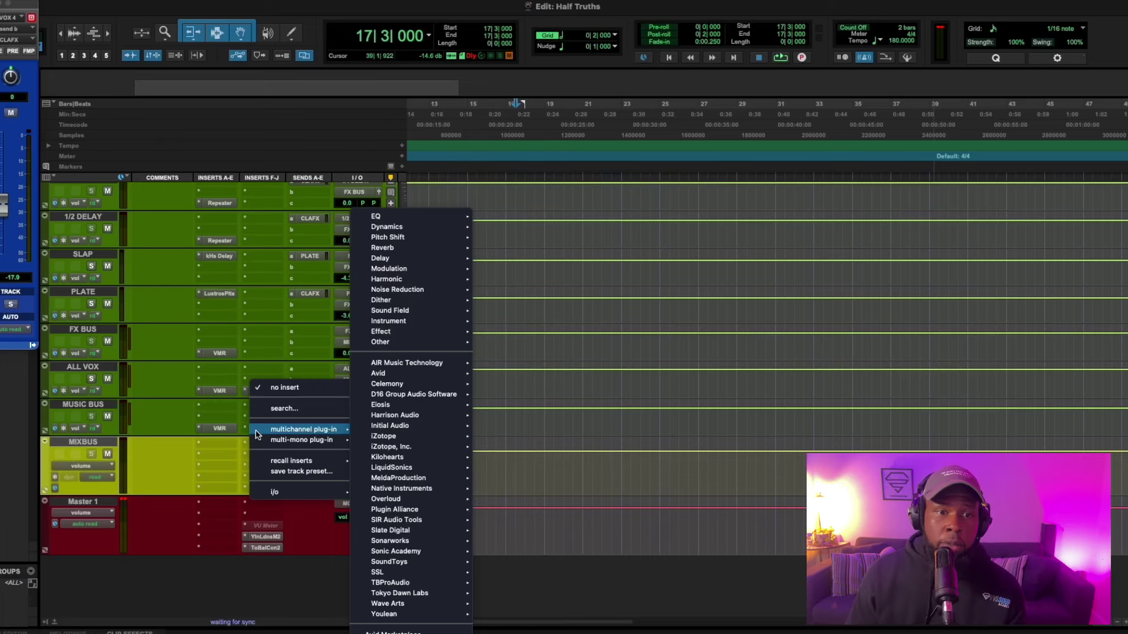
left_click(175, 429)
Step: Insert the stereo Dyn3 Compressor/Limiter on the BEAT track
scroll(176, 411, "up", 15)
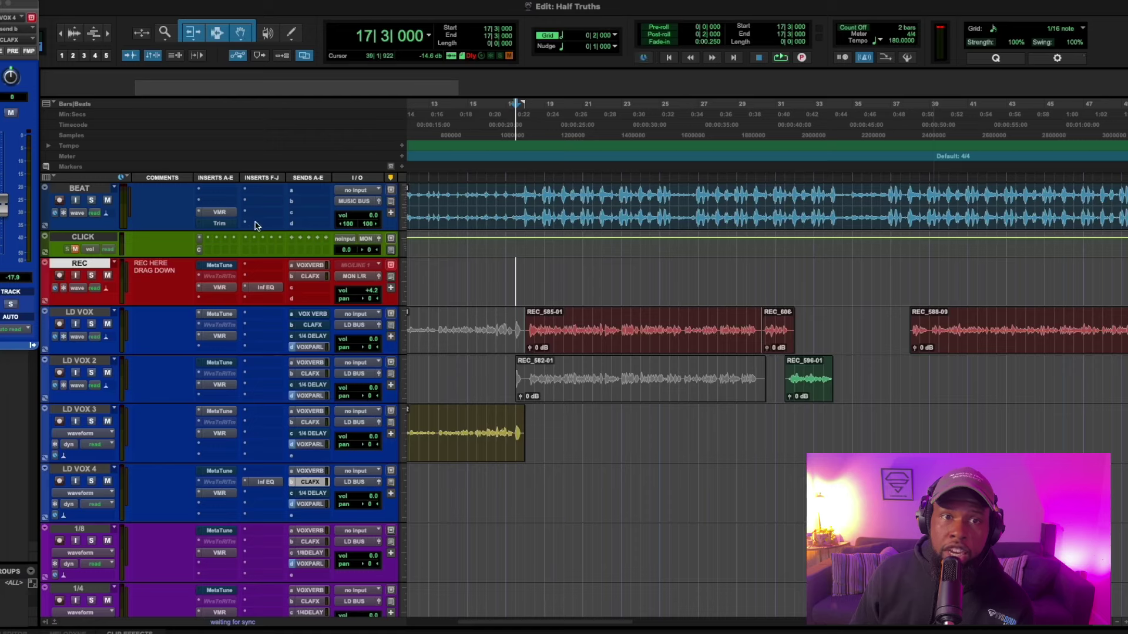
left_click(256, 225)
mouse_move(257, 226)
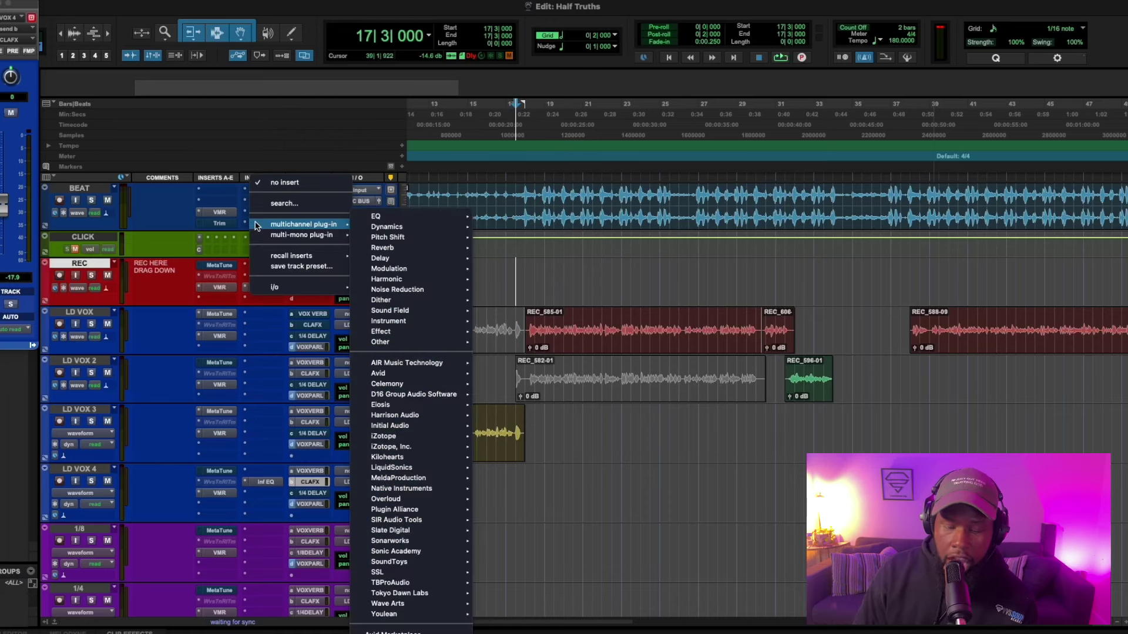
type("d")
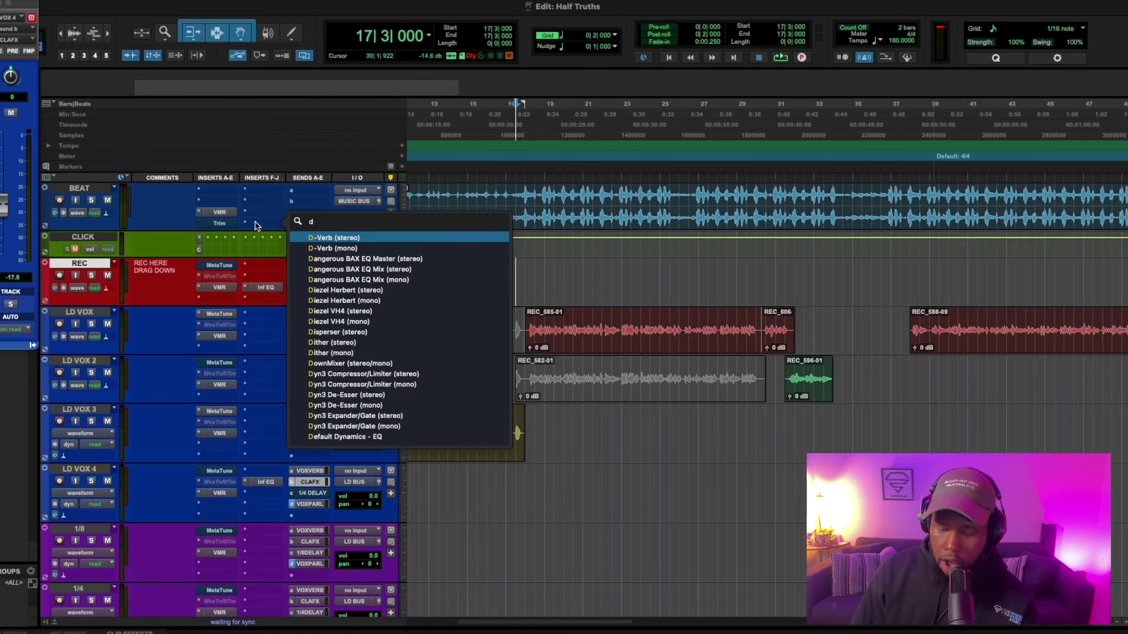
type("yn")
left_click(311, 234)
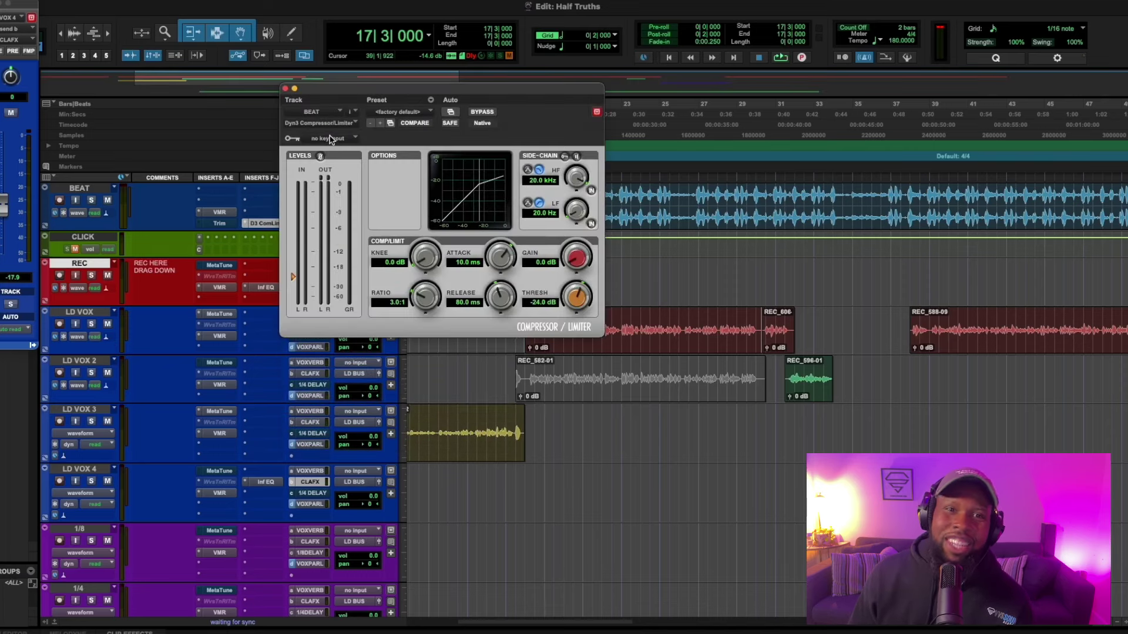
Step: Set the beat compressor's key input to the VOX PAR.L bus and enable its external side-chain
left_click(330, 139)
mouse_move(332, 149)
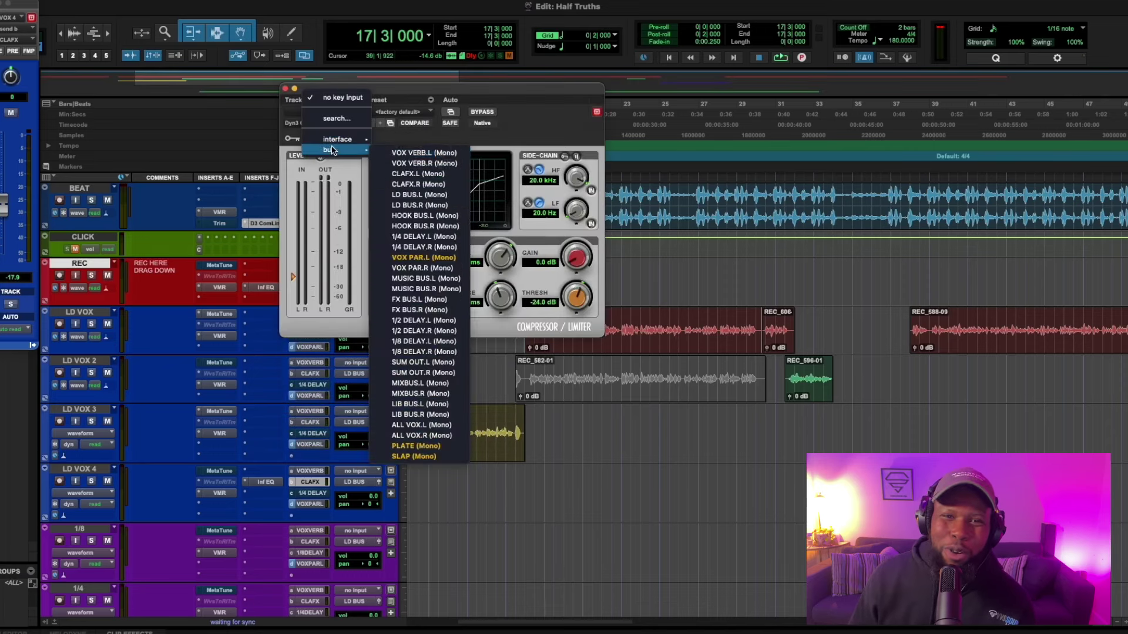
left_click(423, 258)
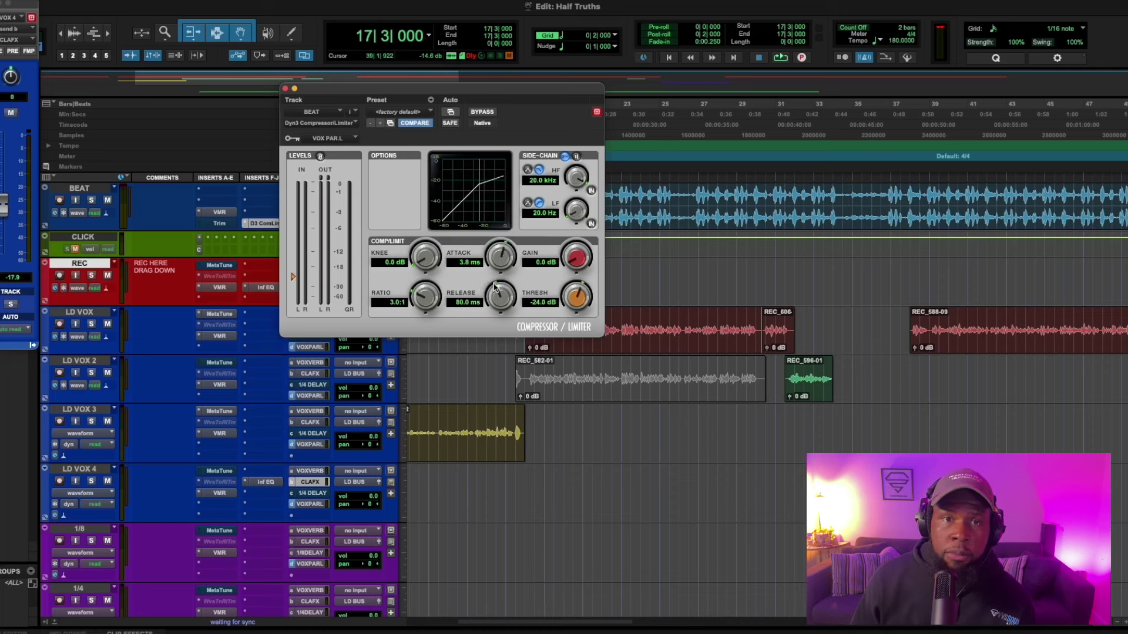
Step: Set the compressor's knee to 6.3 dB, attack to 2.2 ms and threshold to -15.0 dB during playback
left_click_drag(425, 259, 421, 244)
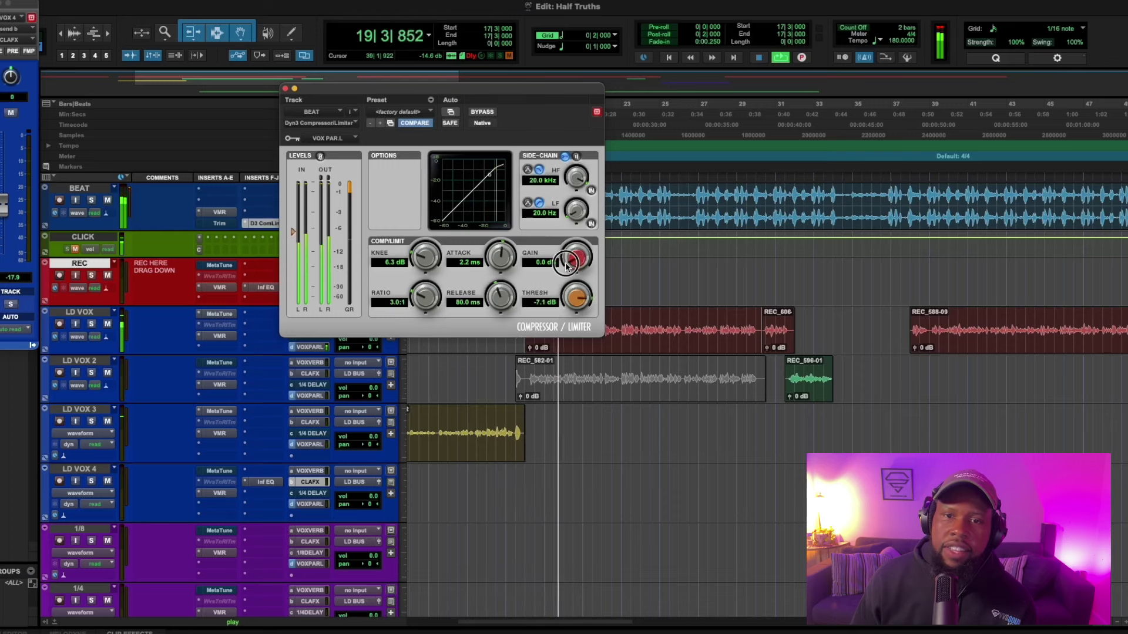
left_click_drag(565, 265, 569, 331)
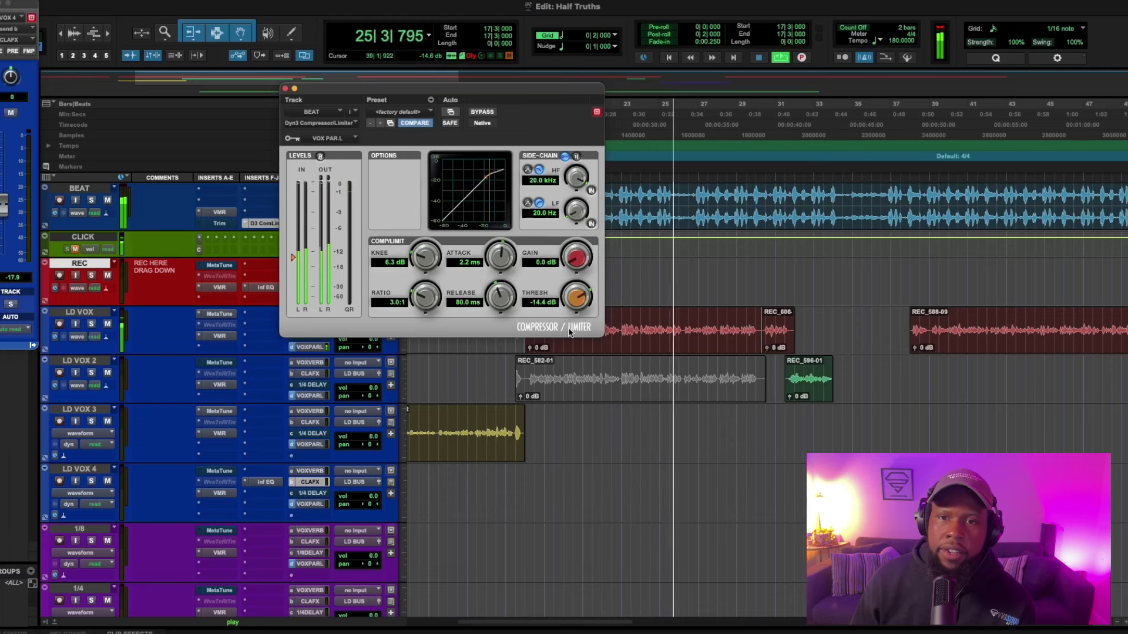
scroll(578, 309, "down", 2)
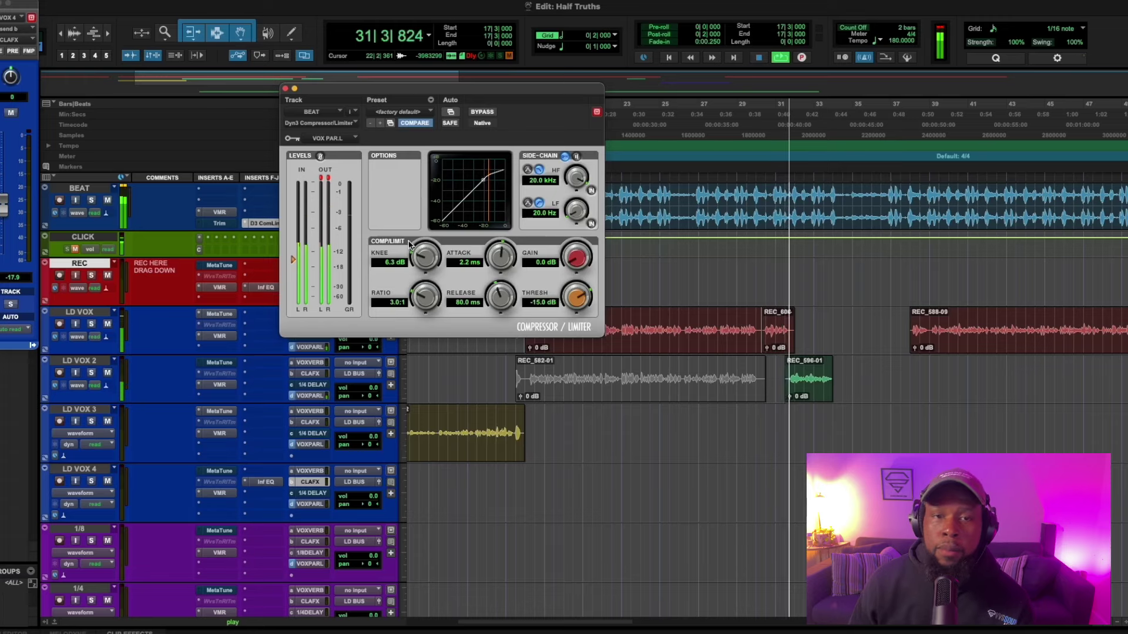
left_click(285, 89)
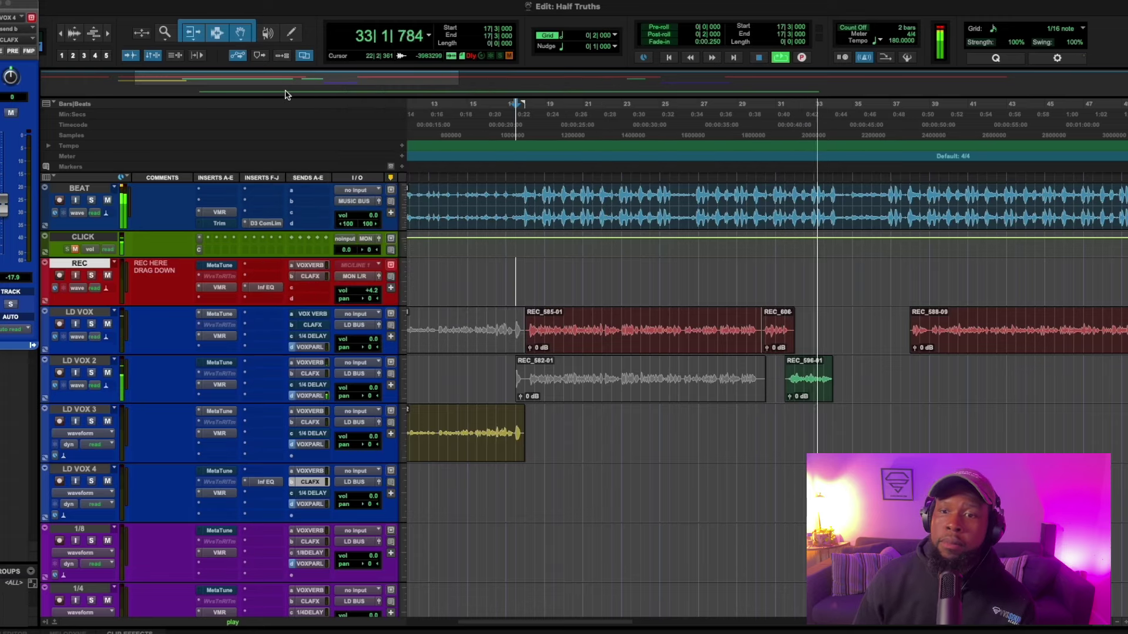